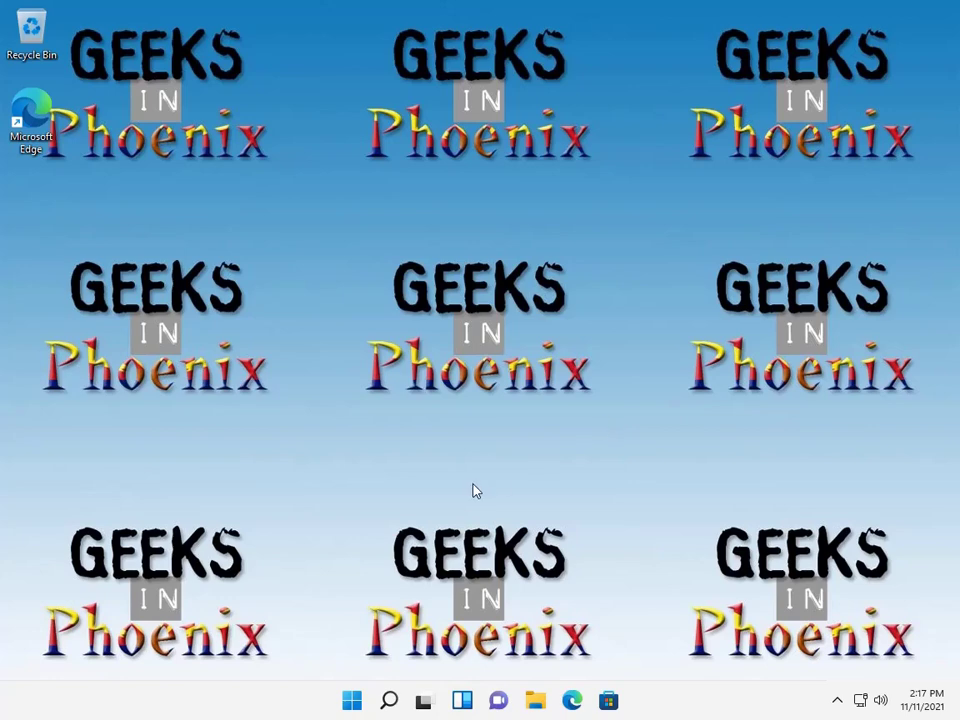
Step: Open Settings from the Start menu, go to System > About, then close it
left_click(352, 702)
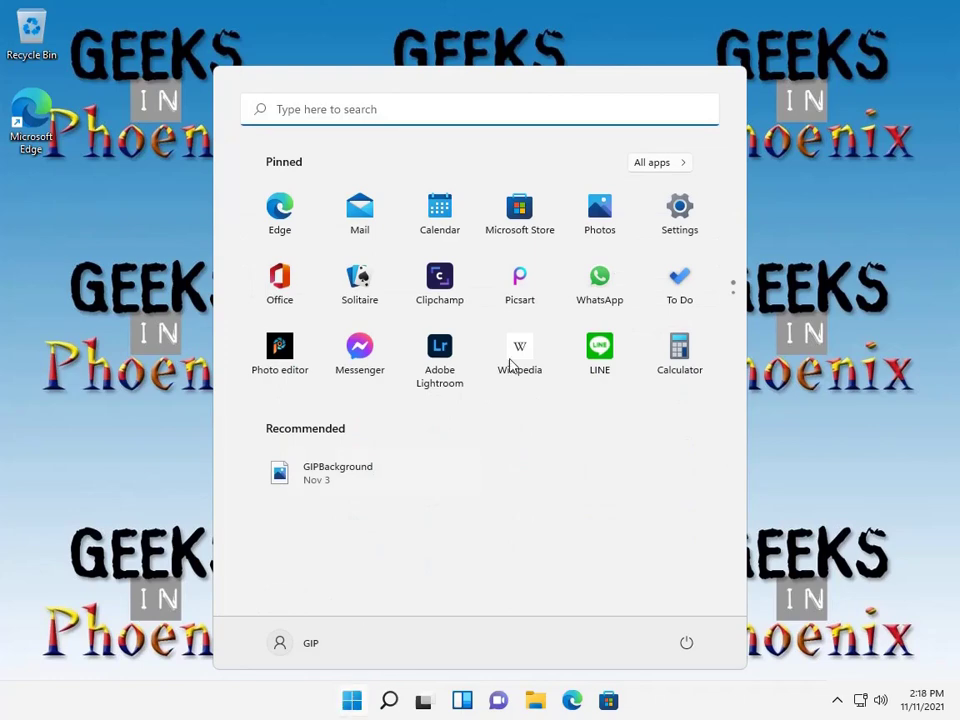
left_click(690, 222)
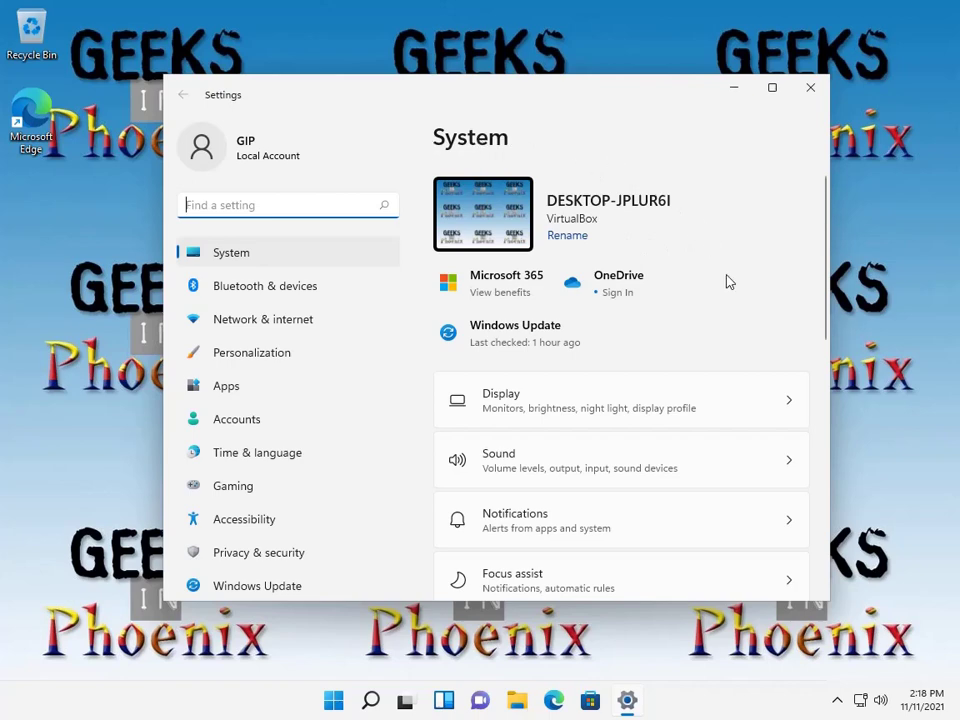
scroll(726, 281, "down", 6)
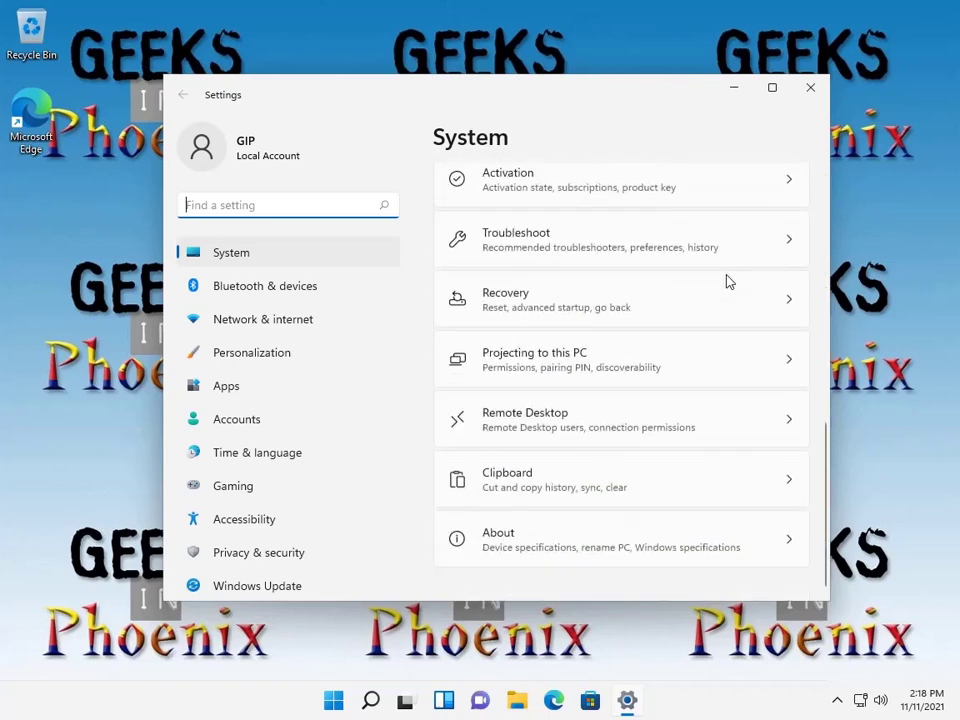
left_click(527, 538)
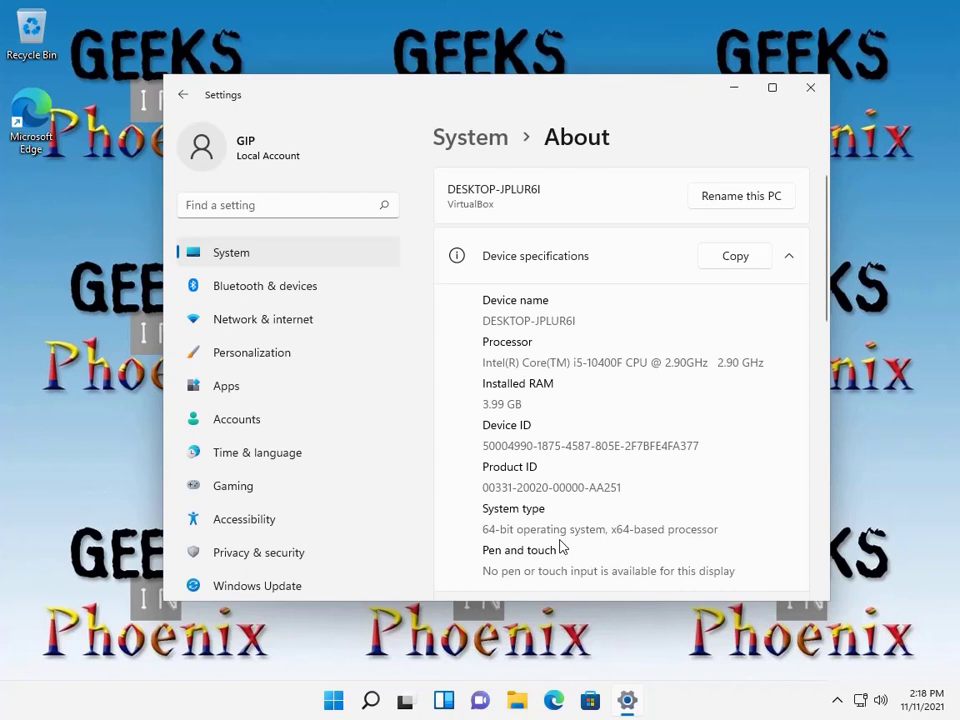
left_click(811, 91)
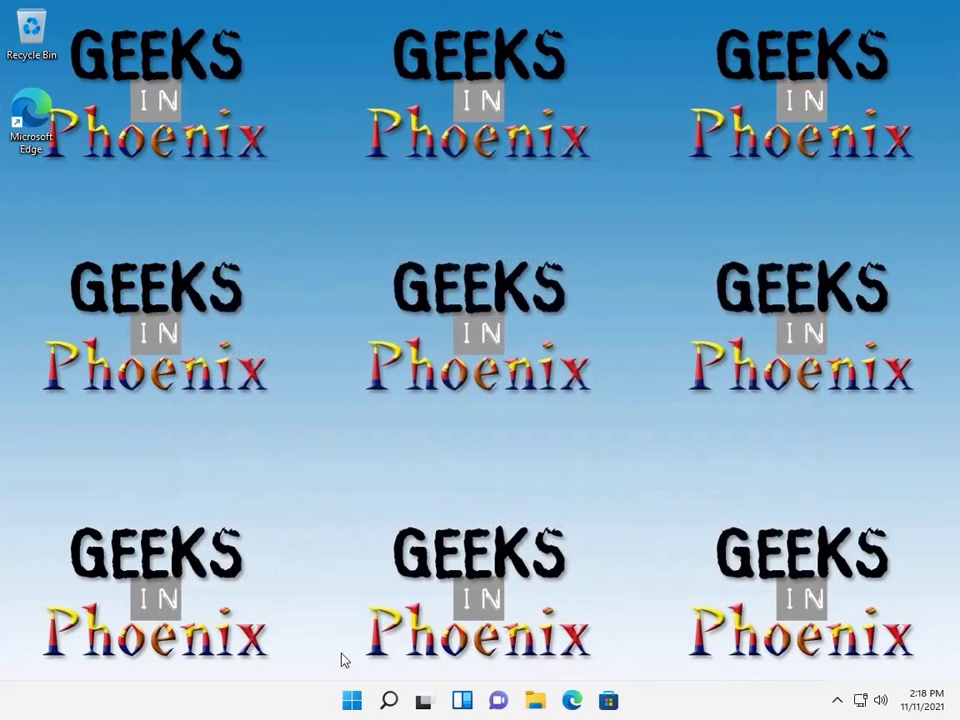
Step: Reopen the About page via the Start button's right-click System entry, then close it
right_click(352, 704)
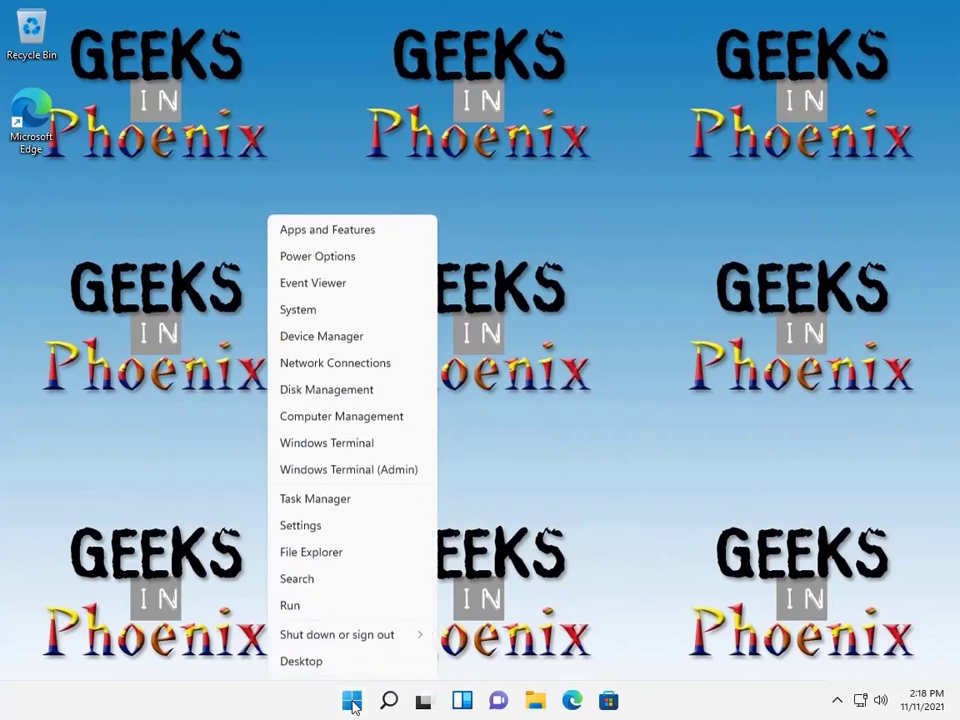
left_click(313, 312)
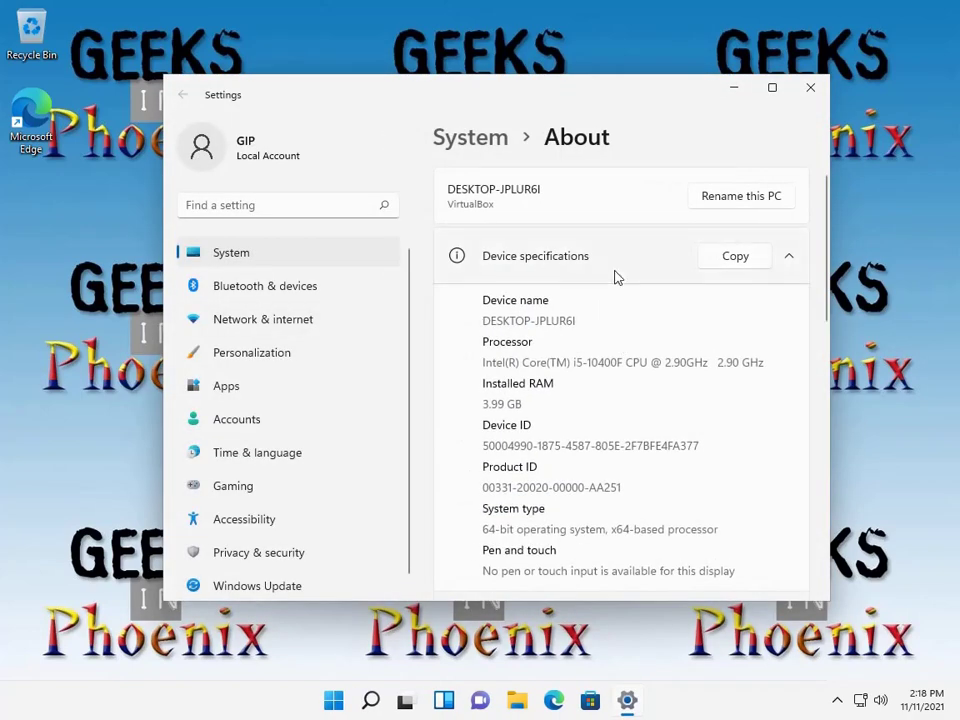
left_click(811, 92)
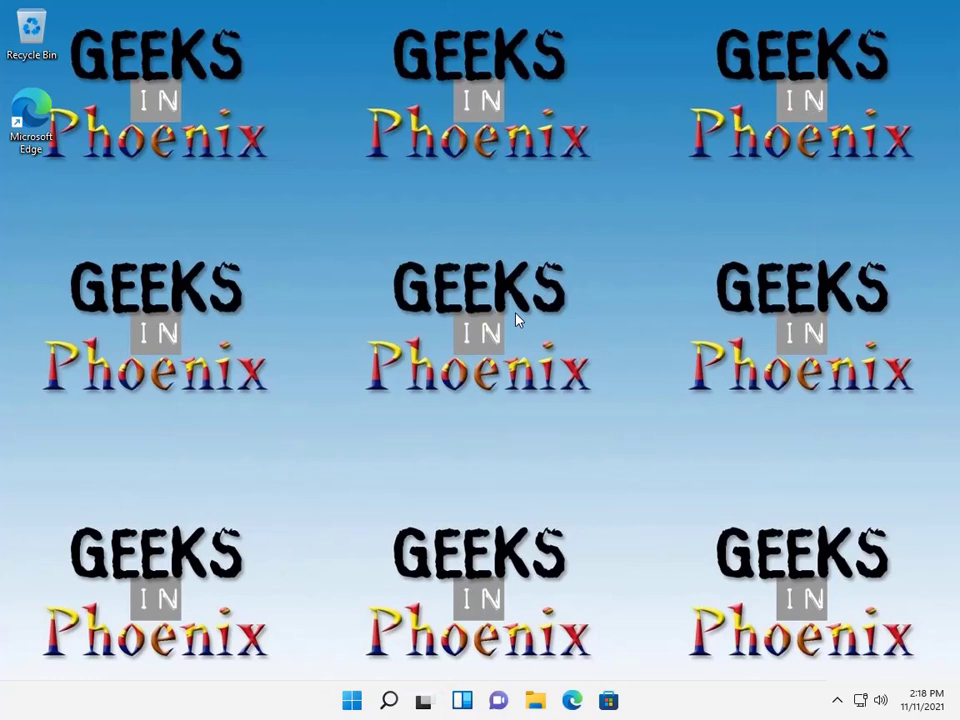
Step: Reopen the About page with Win+X then Y, close it, and reopen Settings with Win+I
key("super+x")
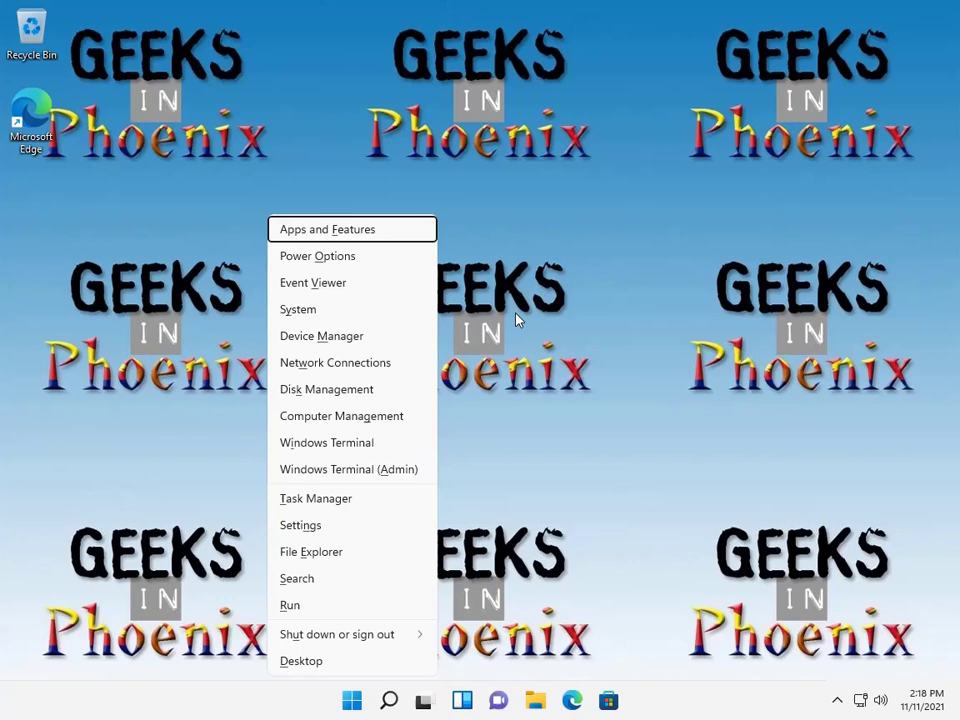
key("y")
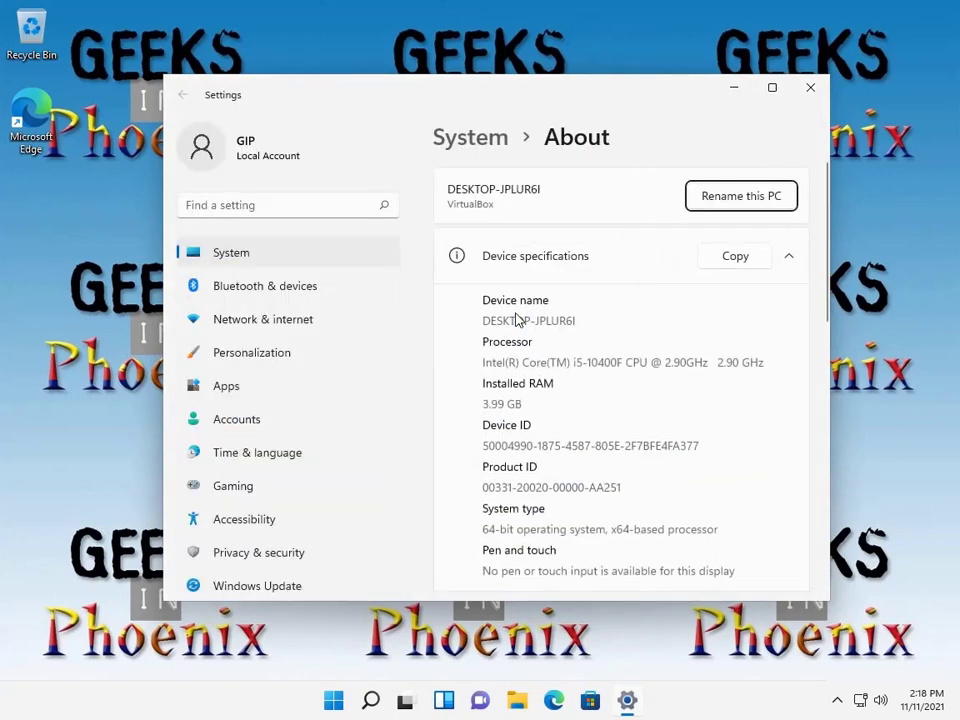
left_click(811, 90)
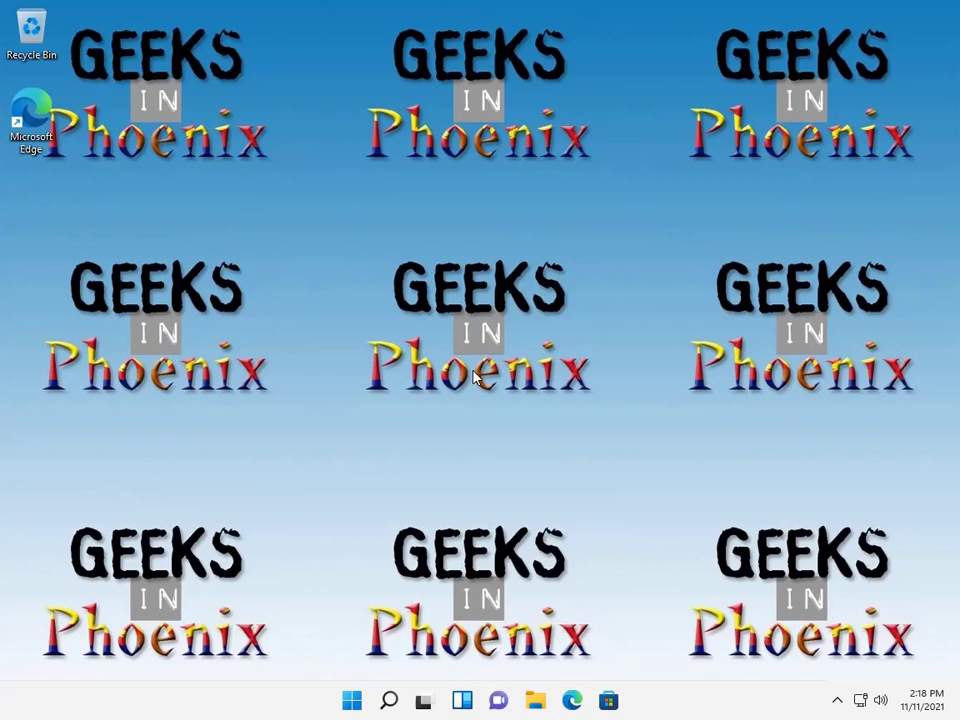
key("super+i")
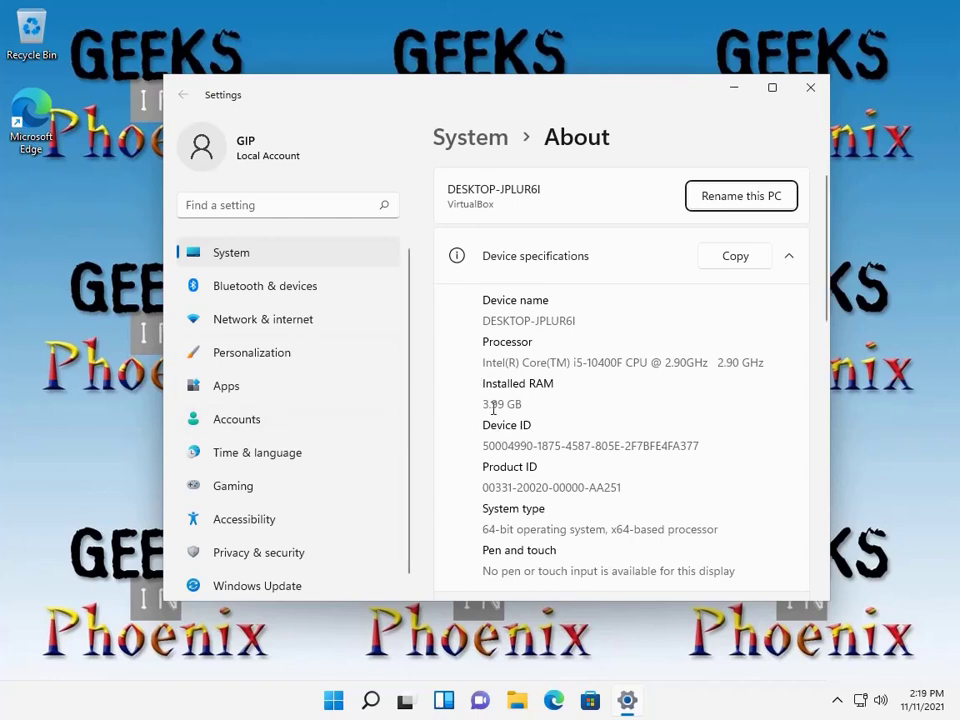
left_click_drag(484, 404, 522, 404)
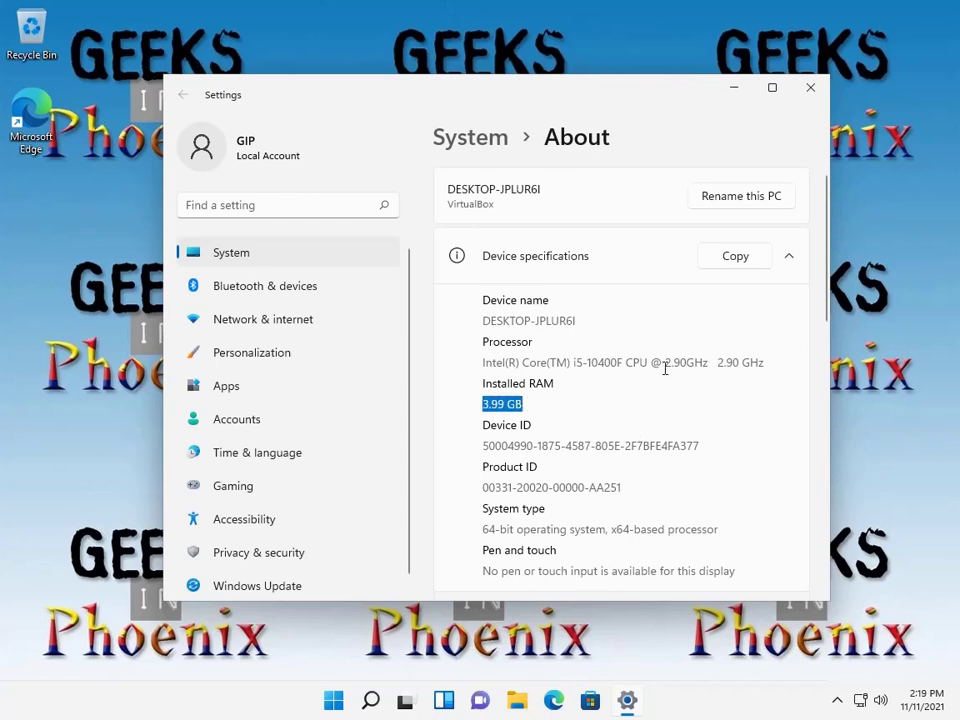
left_click(532, 412)
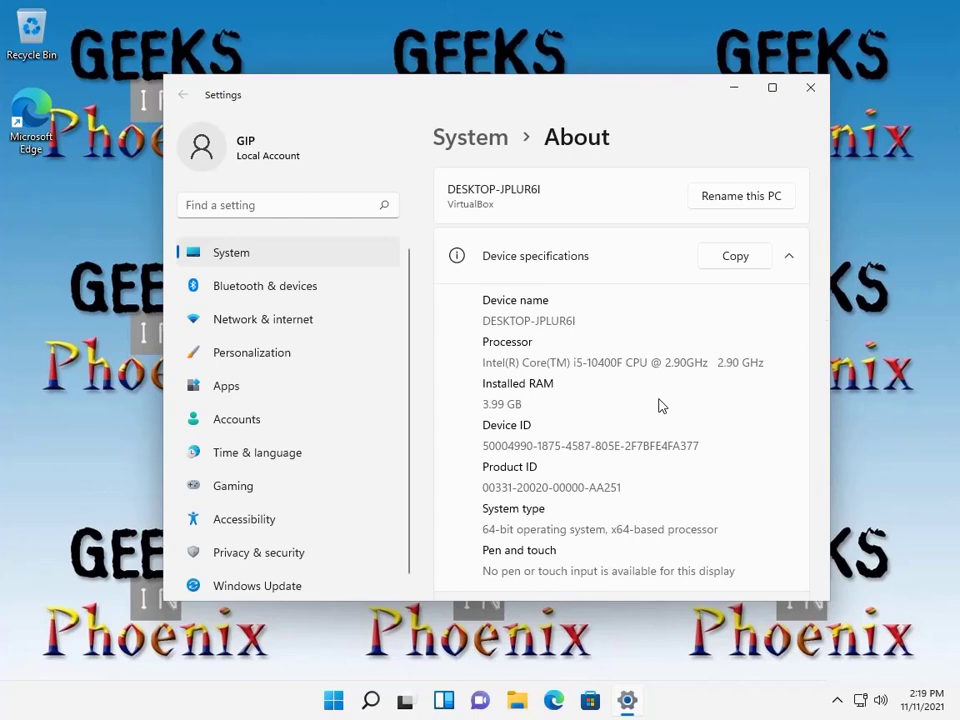
Step: Go from Advanced system settings through Performance Options' Advanced tab to the Virtual Memory dialog
scroll(660, 405, "down", 1)
scroll(673, 397, "down", 3)
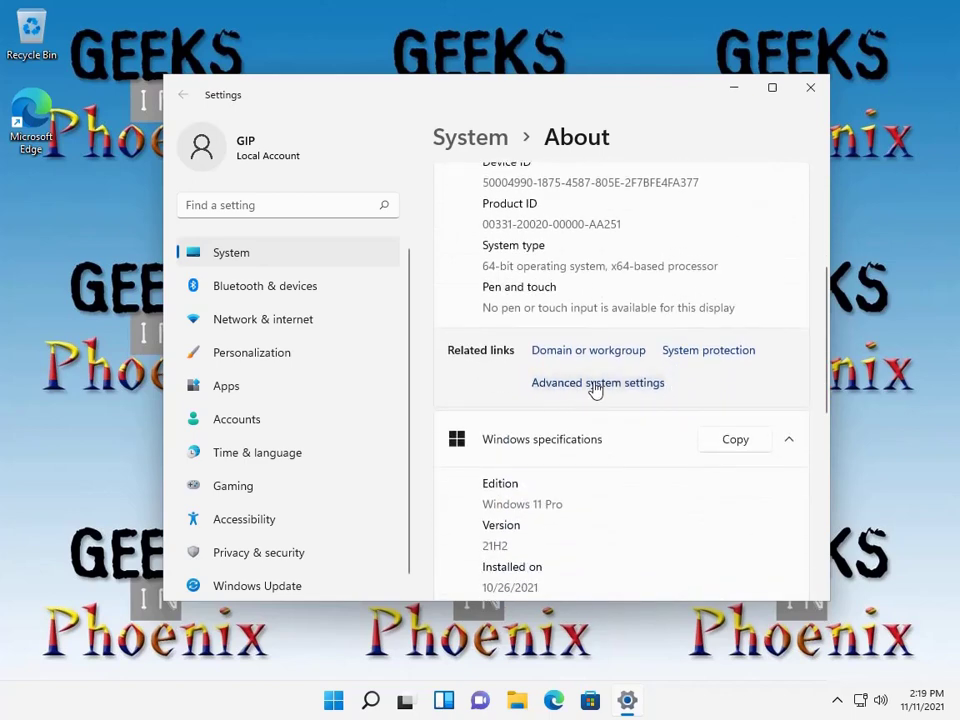
left_click(595, 384)
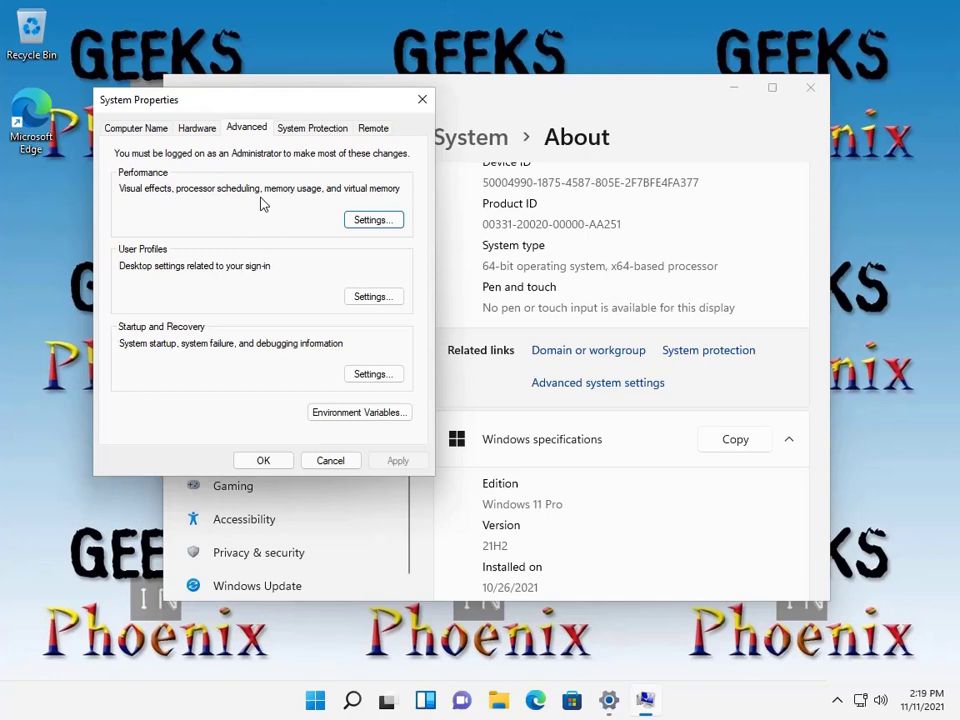
left_click(372, 221)
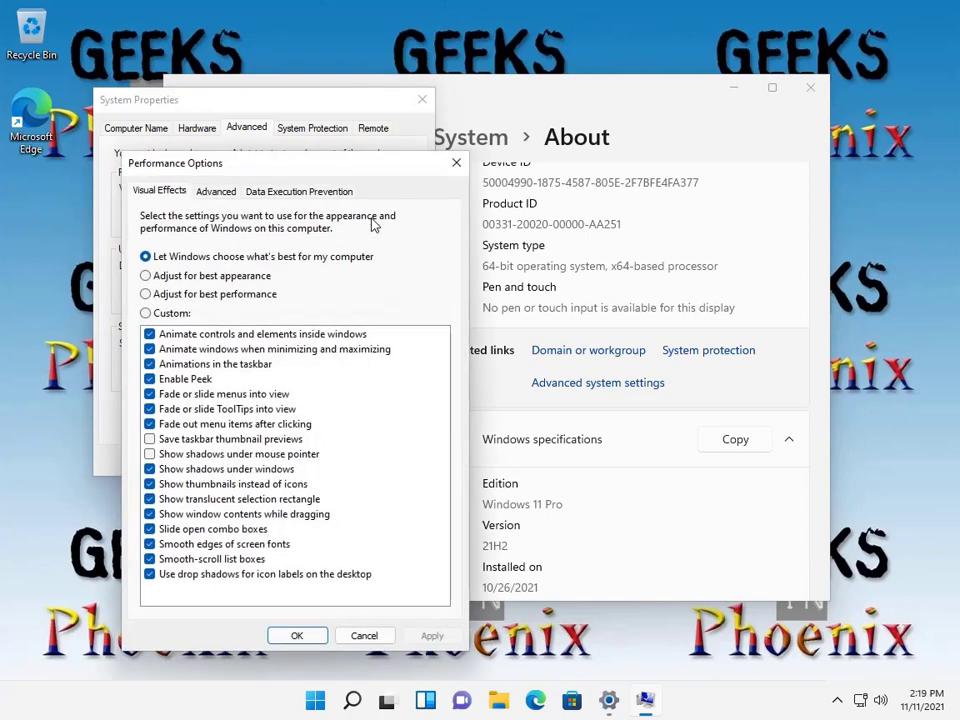
left_click(220, 193)
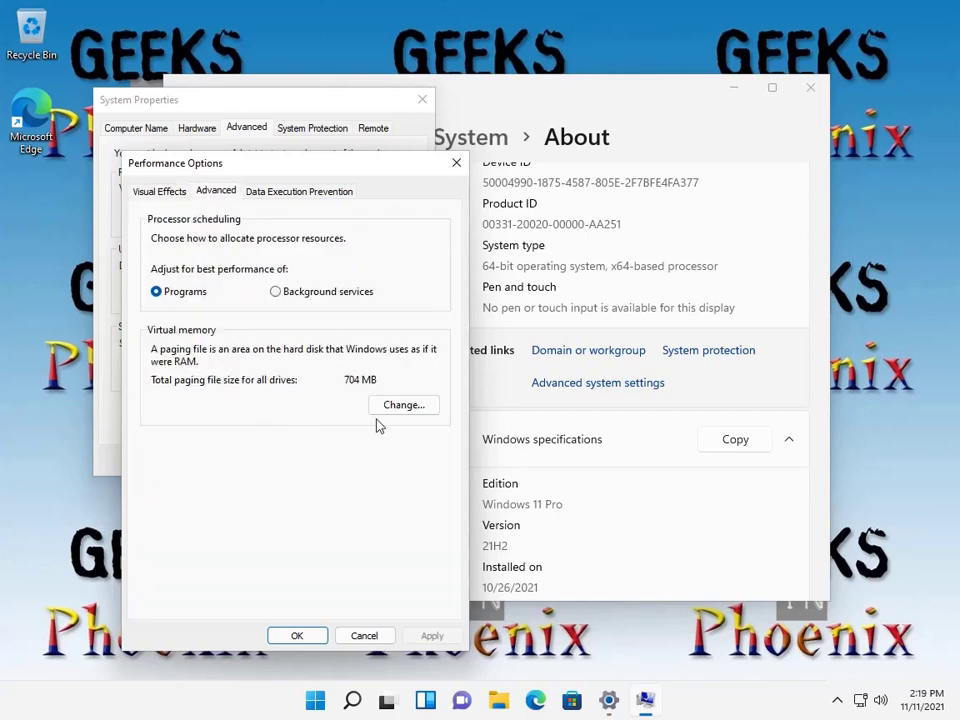
left_click(405, 408)
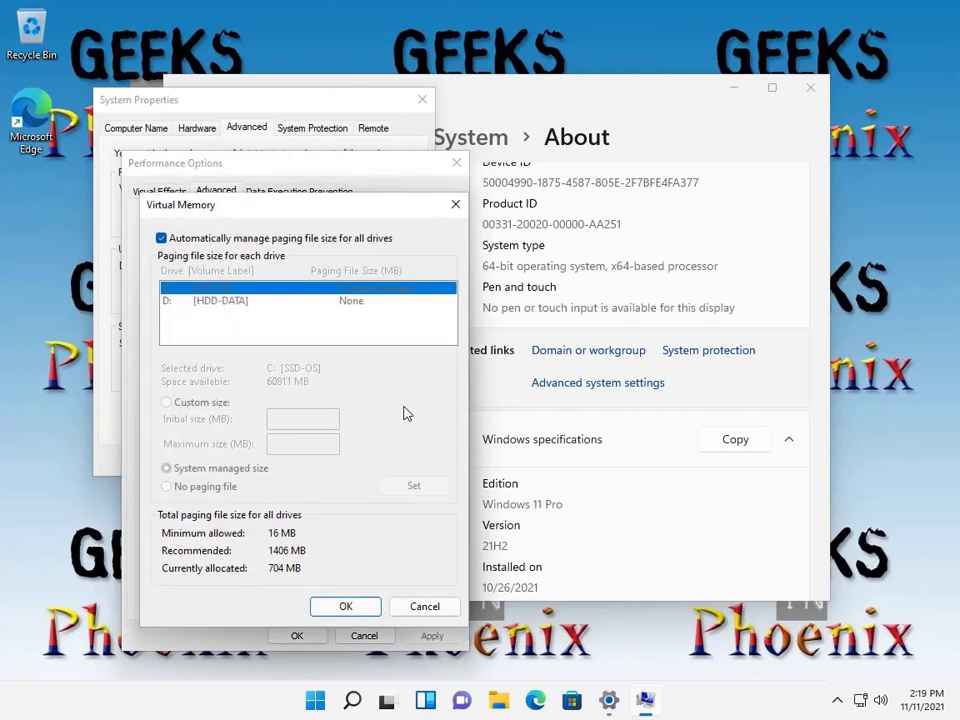
Step: Untick automatic paging file management for all drives and select Custom size for drive C:
left_click(163, 239)
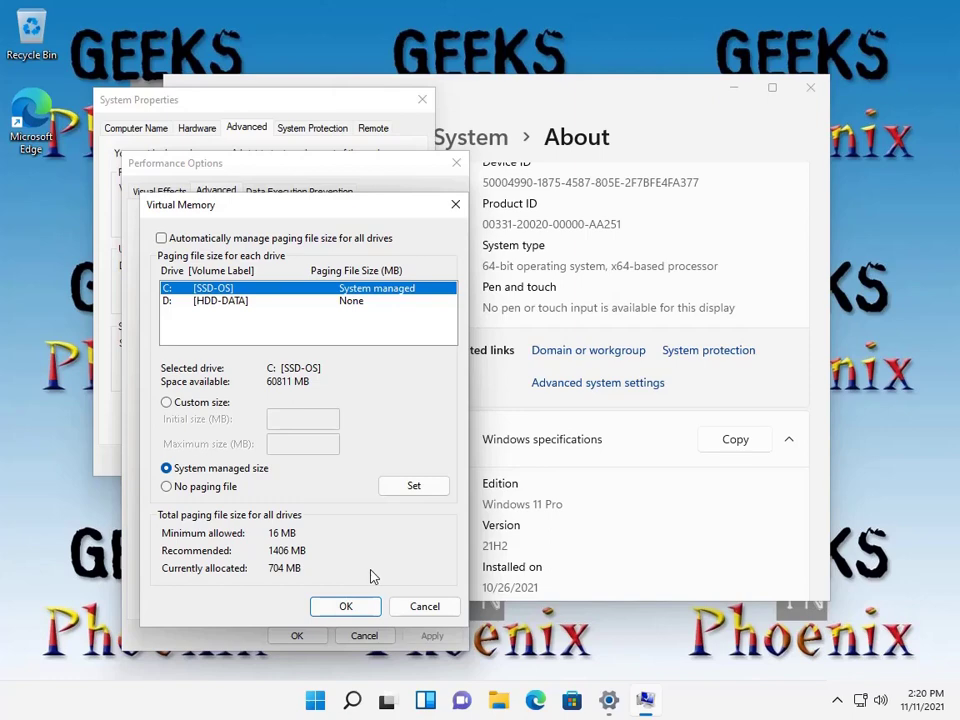
left_click(168, 402)
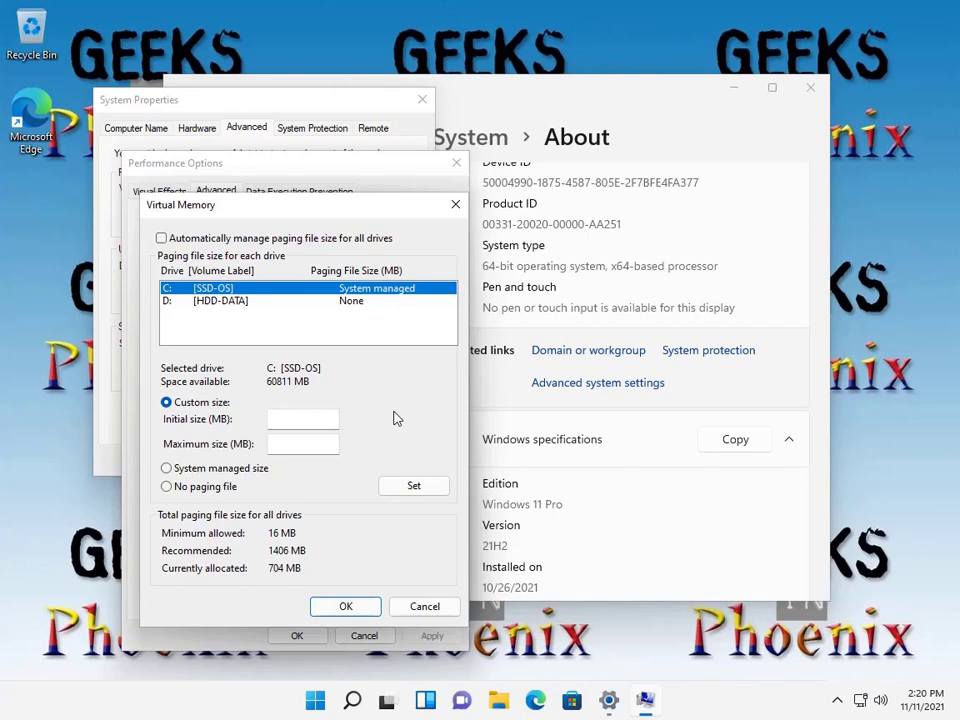
Step: Launch Calculator with Win+R, compute 32 × 32 = 1,024, and begin multiplying it by 4
key("super+r")
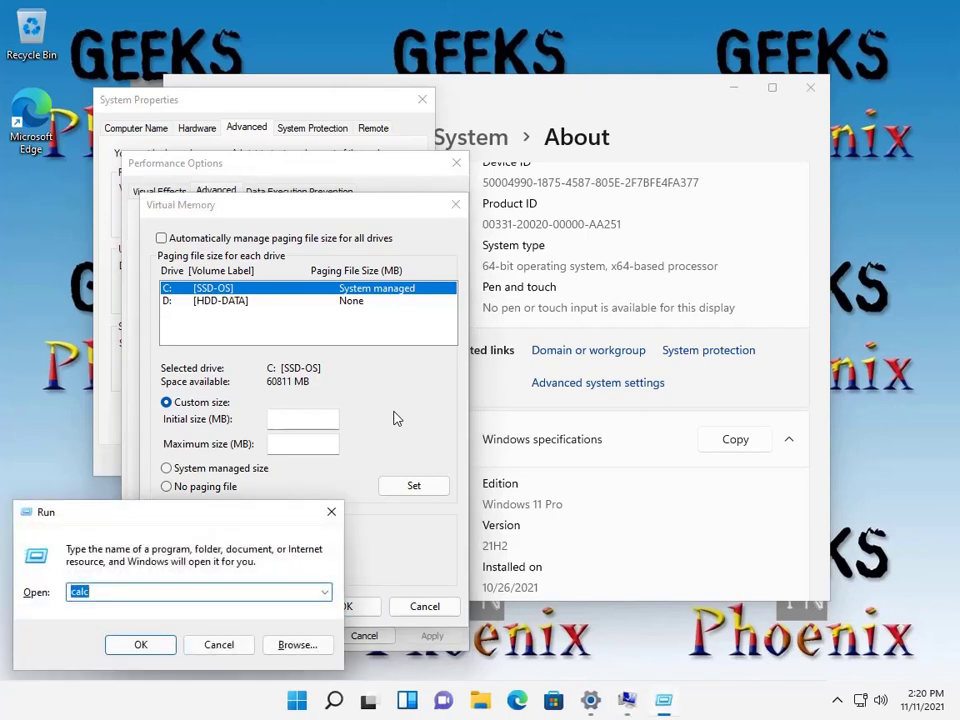
key("Return")
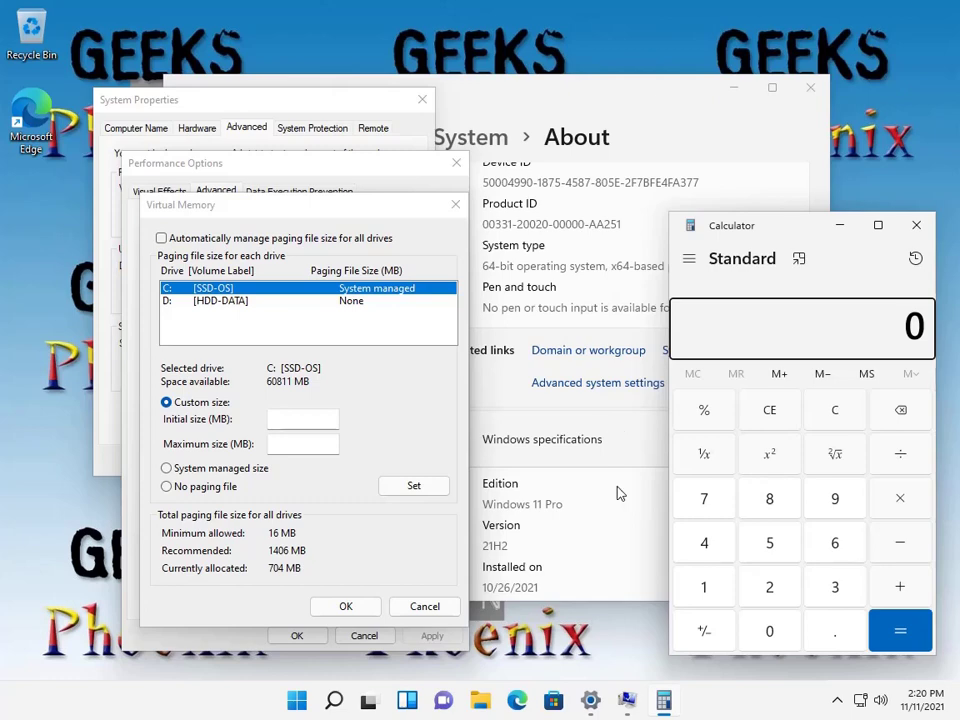
left_click(852, 590)
left_click(766, 594)
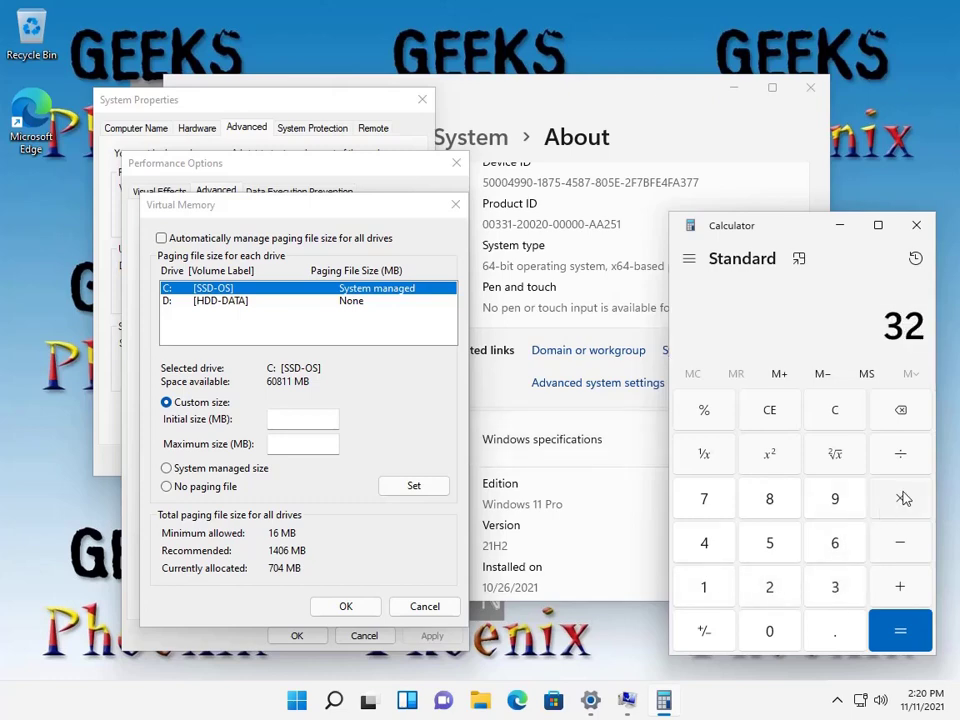
left_click(900, 497)
left_click(834, 592)
left_click(769, 590)
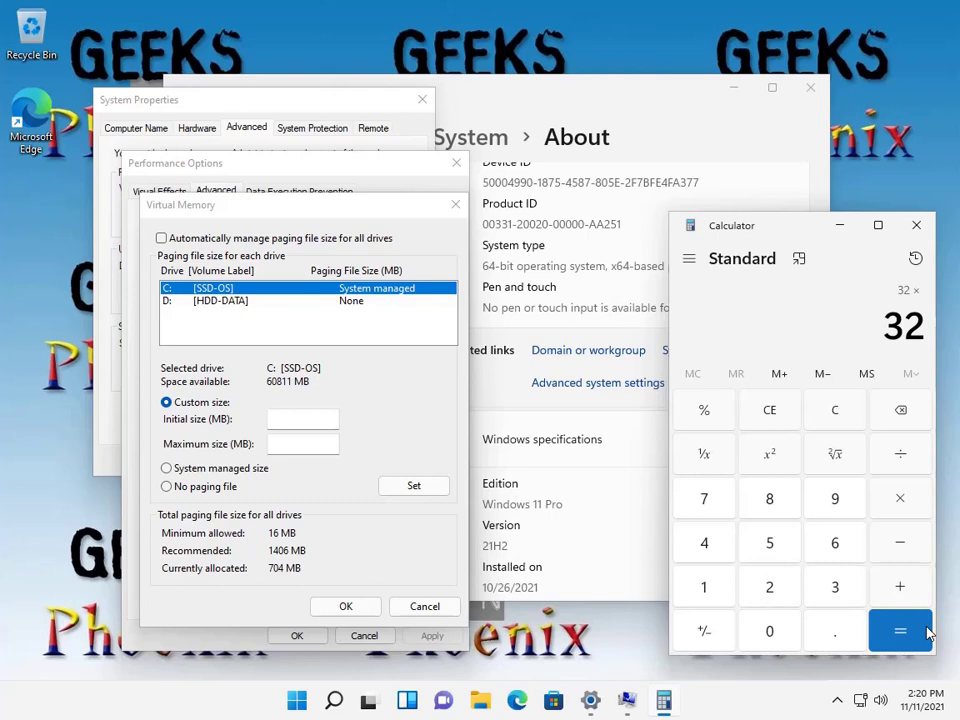
left_click(906, 632)
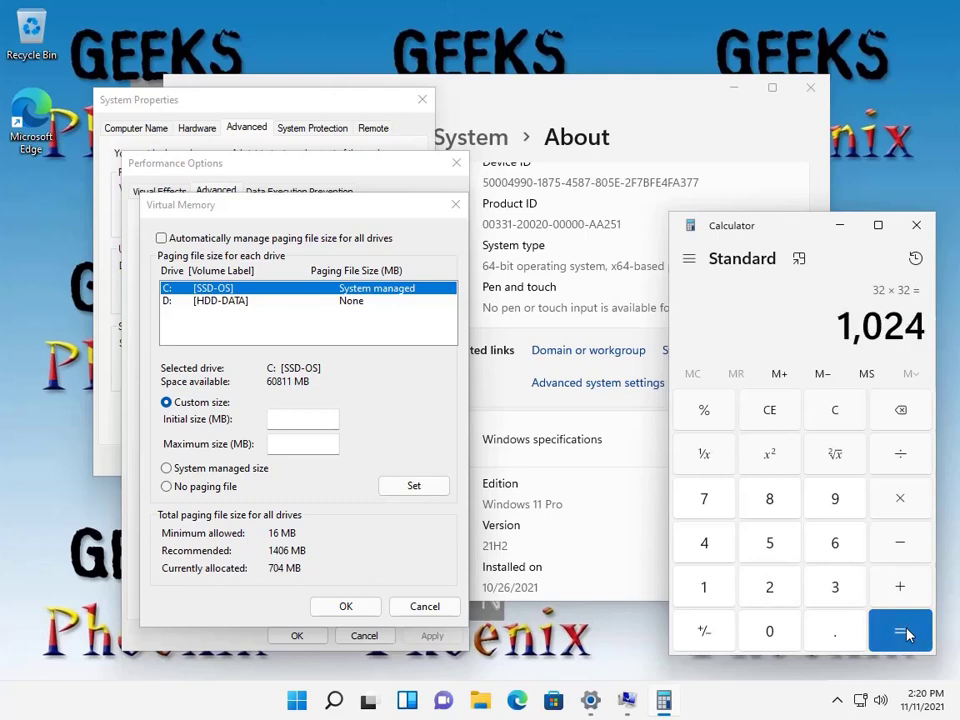
left_click(897, 502)
left_click(707, 546)
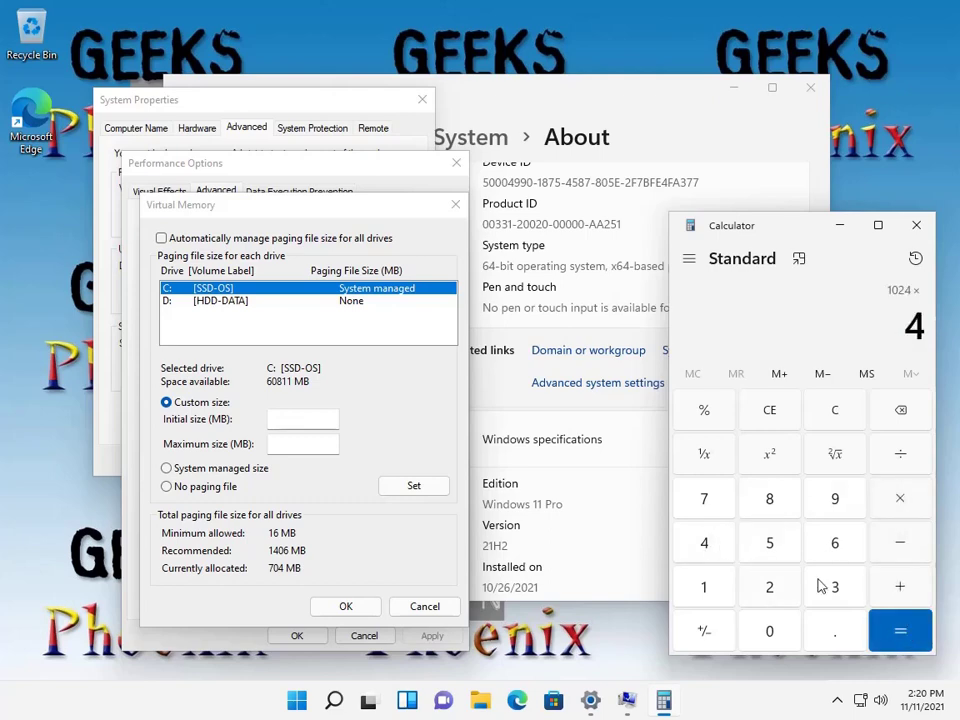
Step: Get 1024 × 4 = 4,096, then compute 4096 × 1.5 = 6,144 in Calculator
left_click(901, 637)
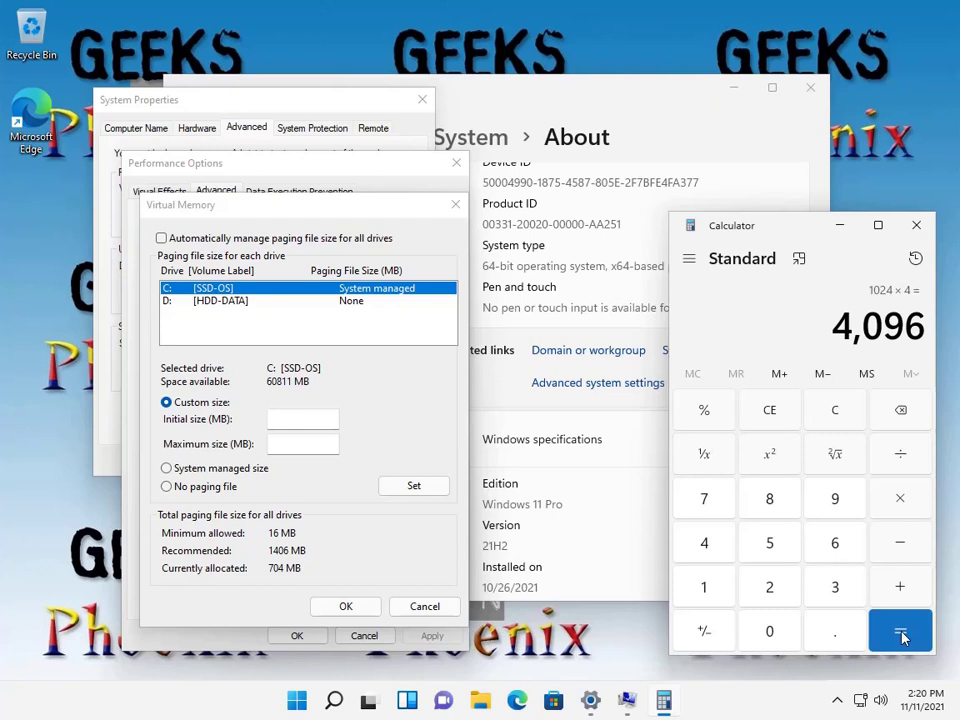
left_click(290, 418)
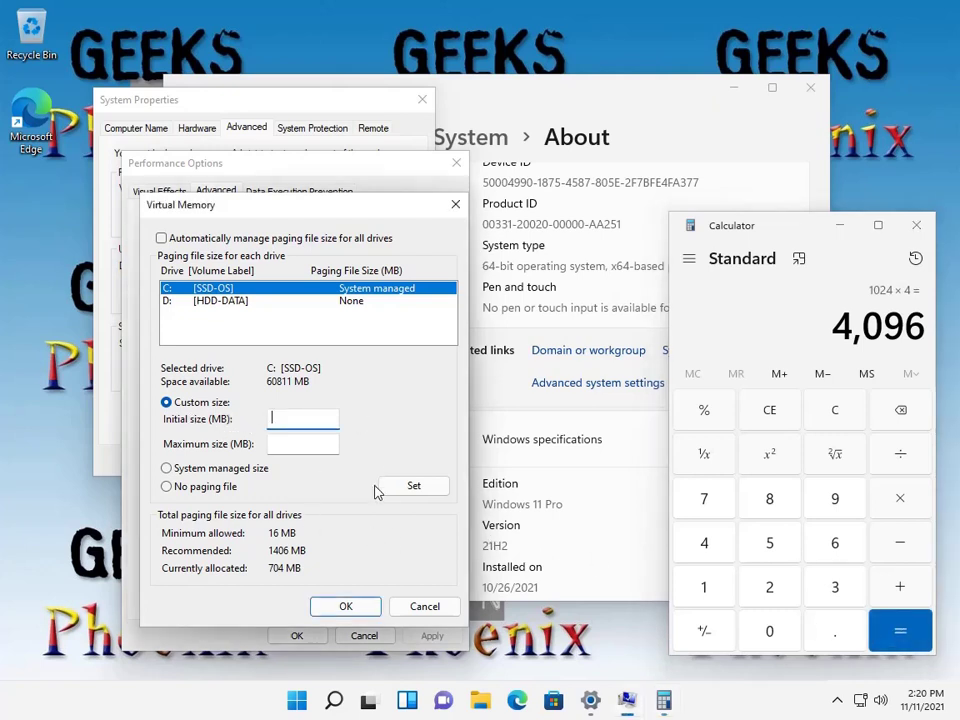
left_click(797, 230)
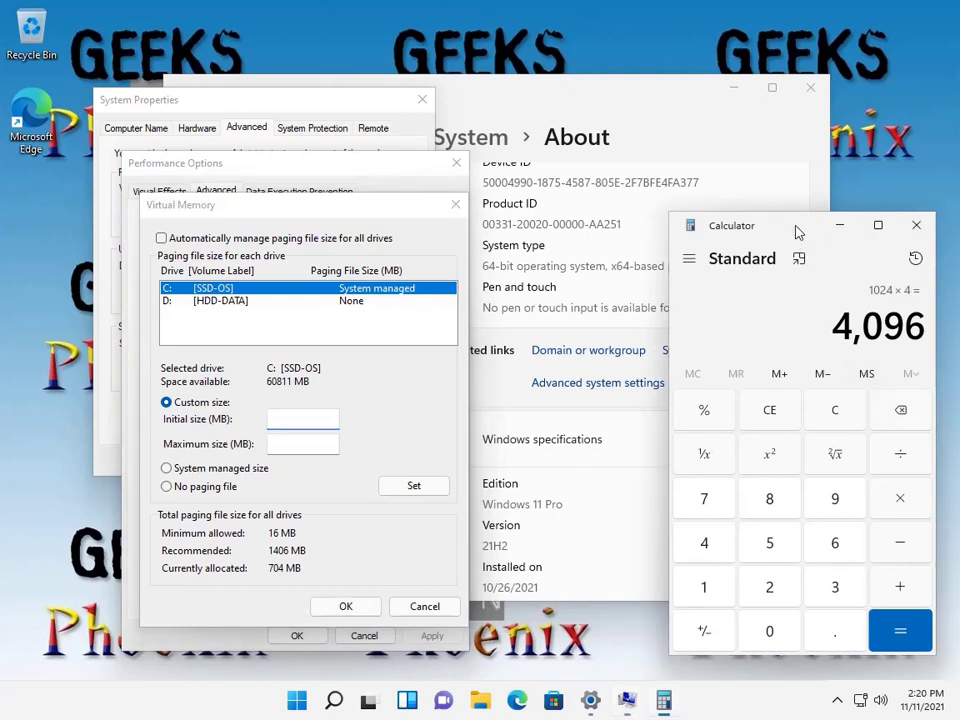
left_click(900, 497)
left_click(708, 600)
left_click(835, 635)
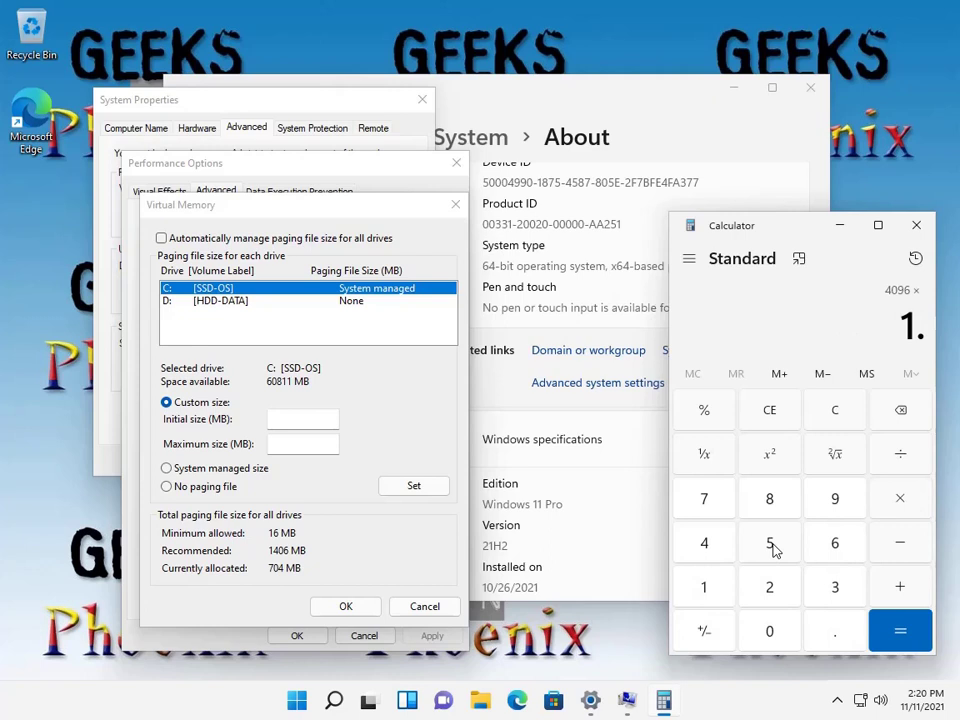
left_click(772, 547)
left_click(900, 632)
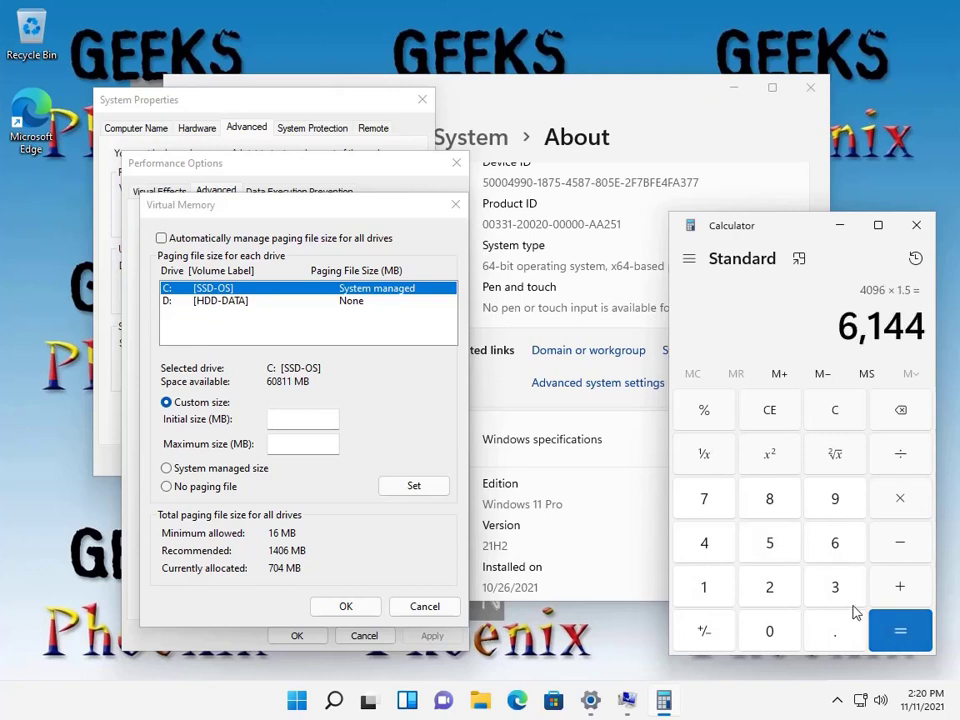
Step: Enter 6144 as C:'s initial paging size and compute 6144 × 3 = 18,432
left_click(309, 418)
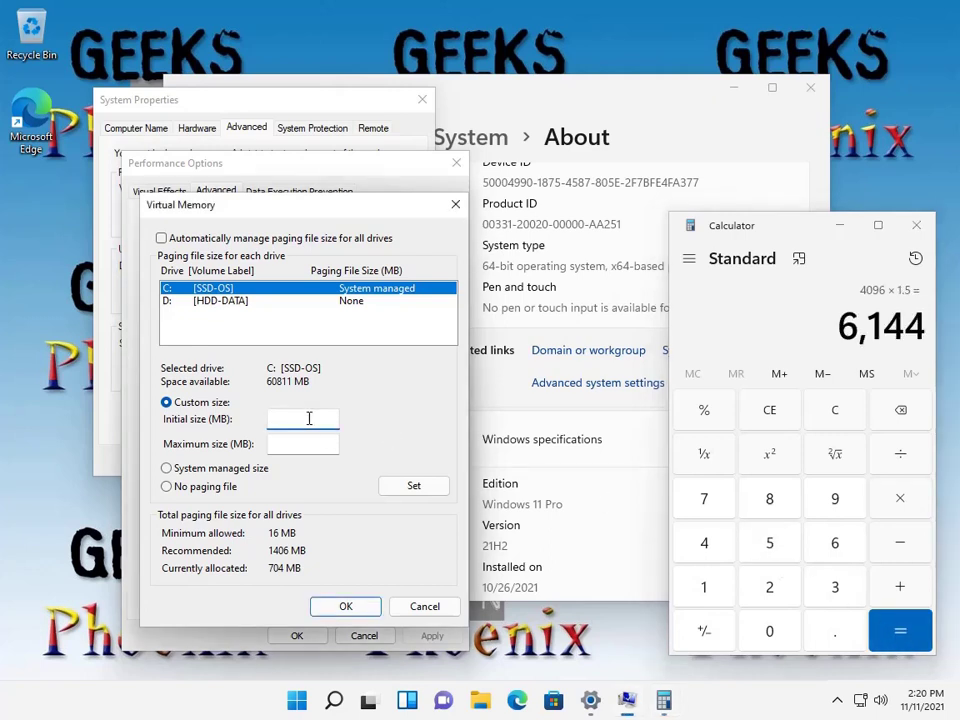
type("6144")
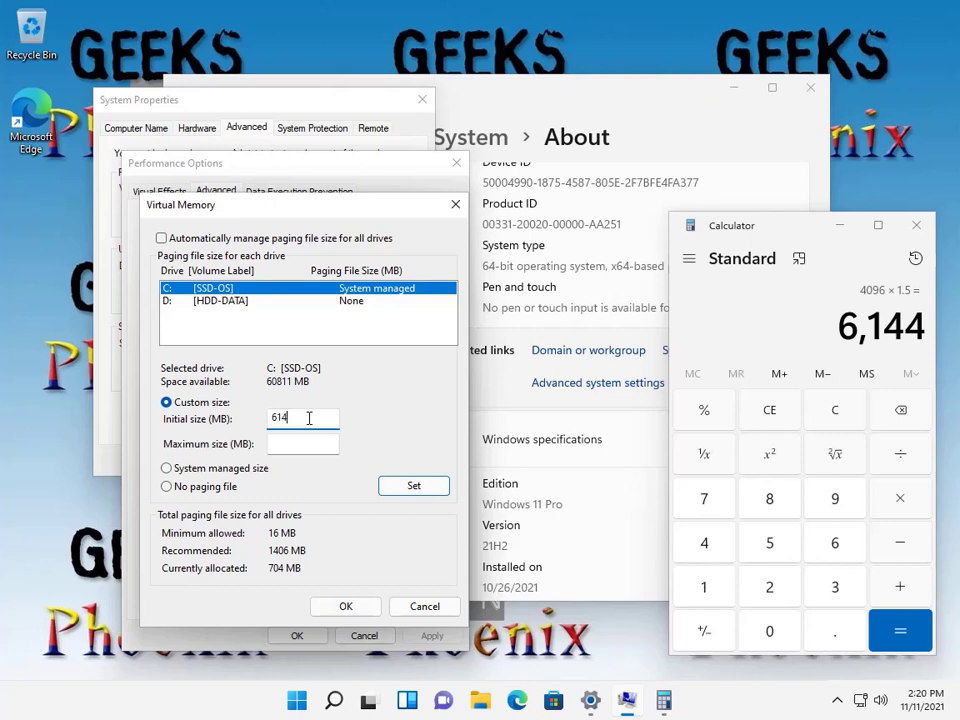
left_click(311, 446)
left_click(905, 499)
left_click(835, 590)
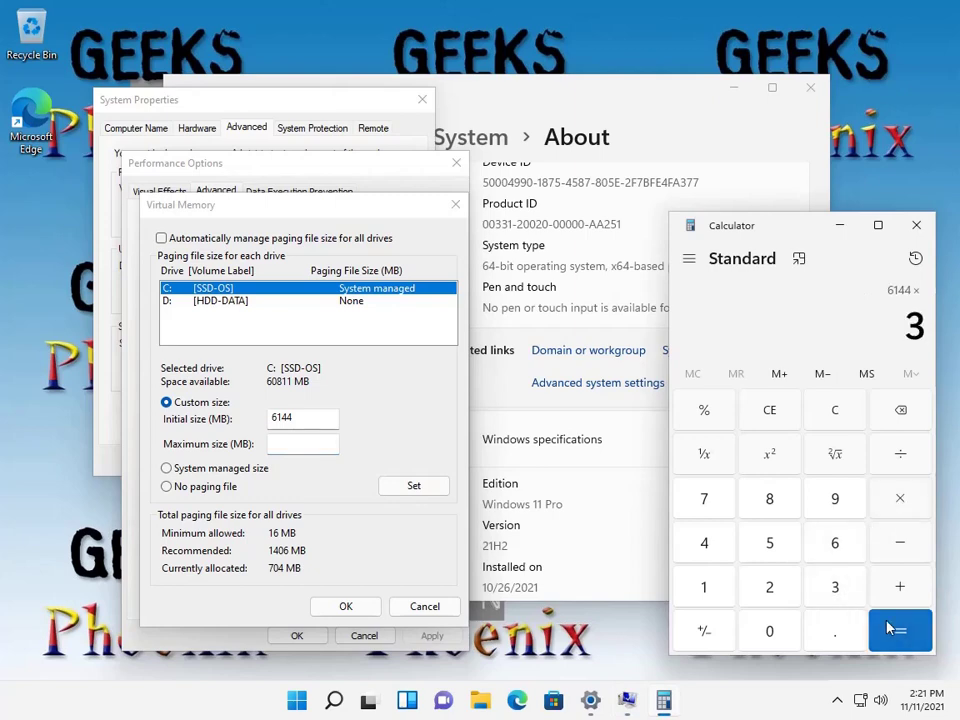
left_click(903, 634)
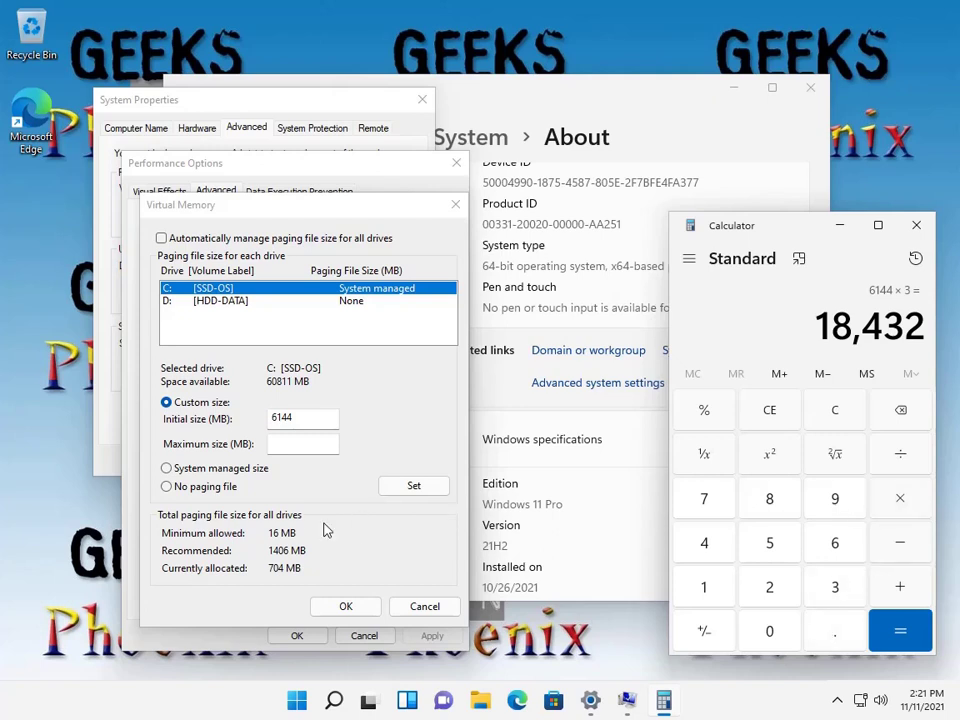
Step: Enter 18432 as C:'s maximum size, apply 6144–18432 MB with Set, and close Calculator
left_click(296, 443)
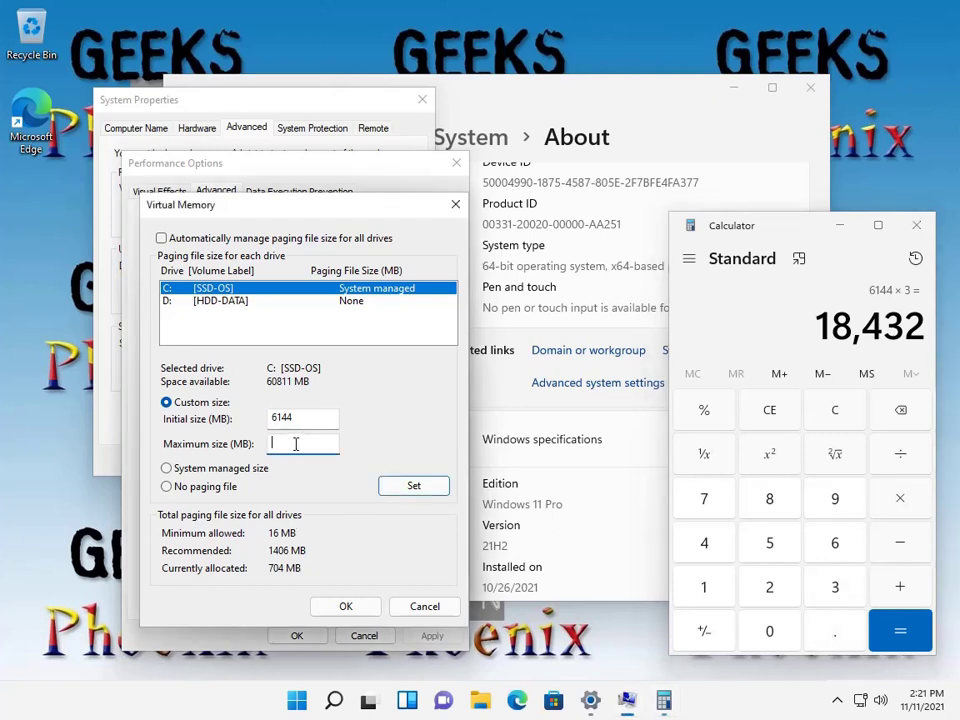
type("18432")
left_click(305, 418)
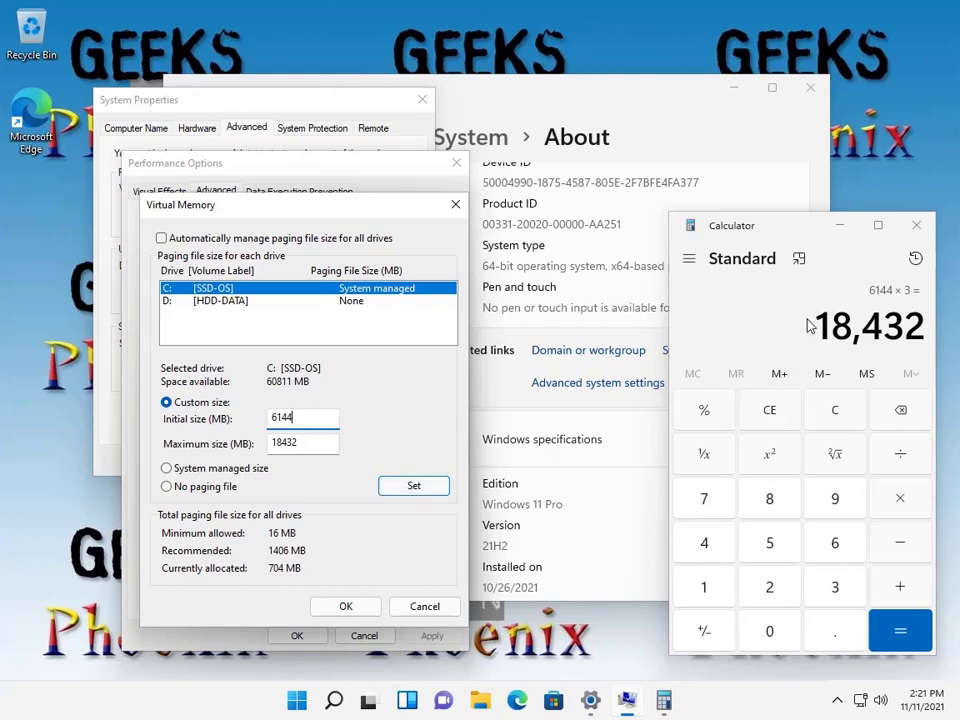
left_click(795, 229)
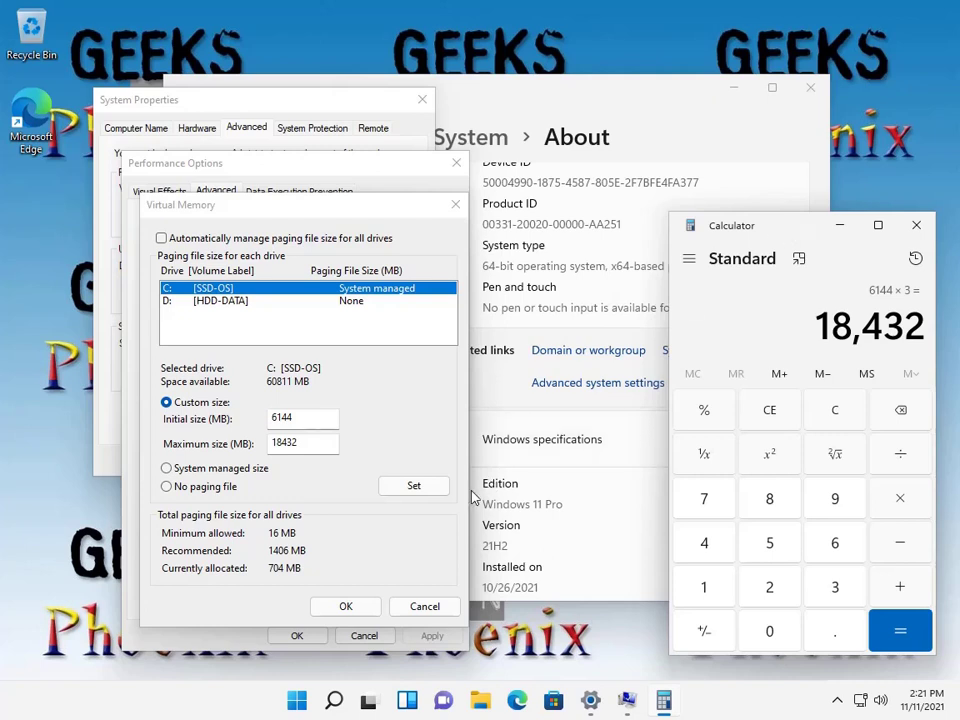
left_click(413, 487)
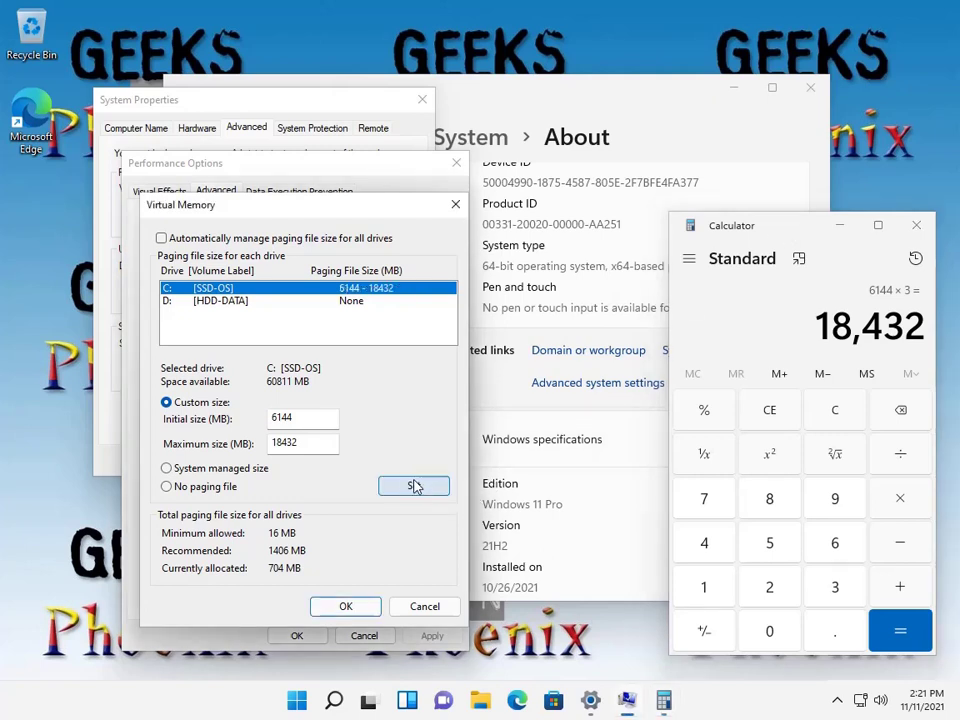
left_click(919, 226)
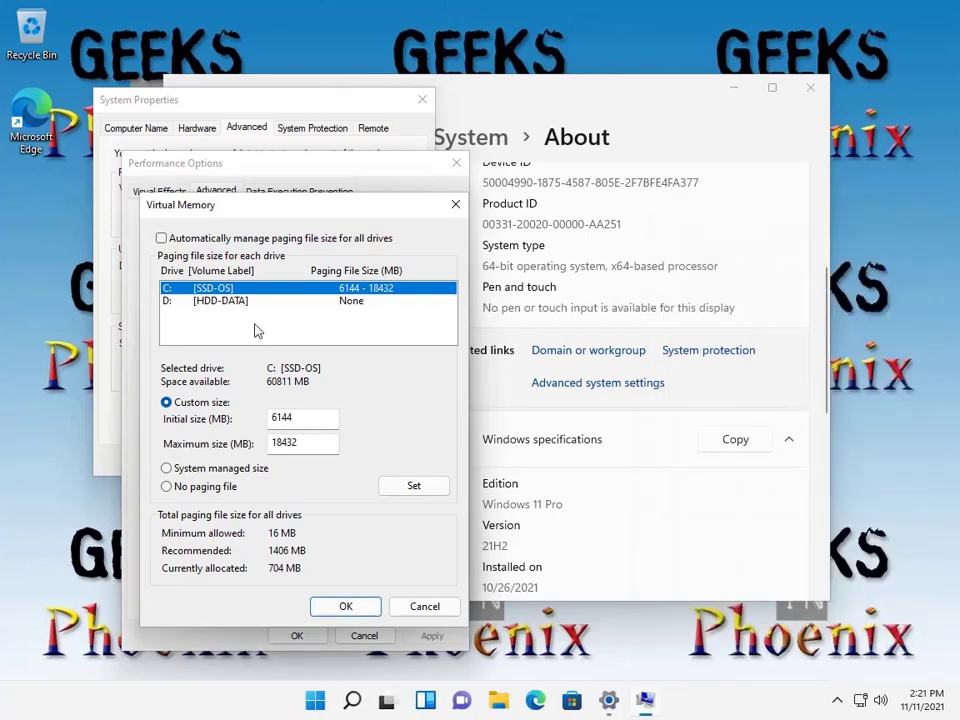
Step: Drag the Virtual Memory dialog to the right and select drive D: [HDD-DATA] in the drive list
left_click_drag(285, 214, 420, 208)
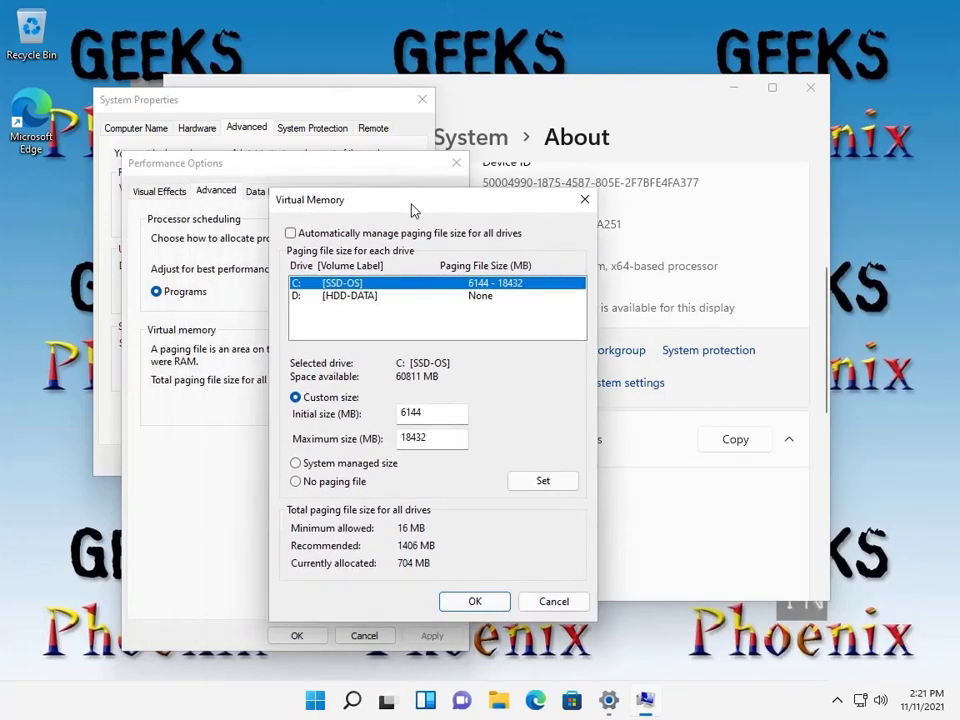
left_click(355, 298)
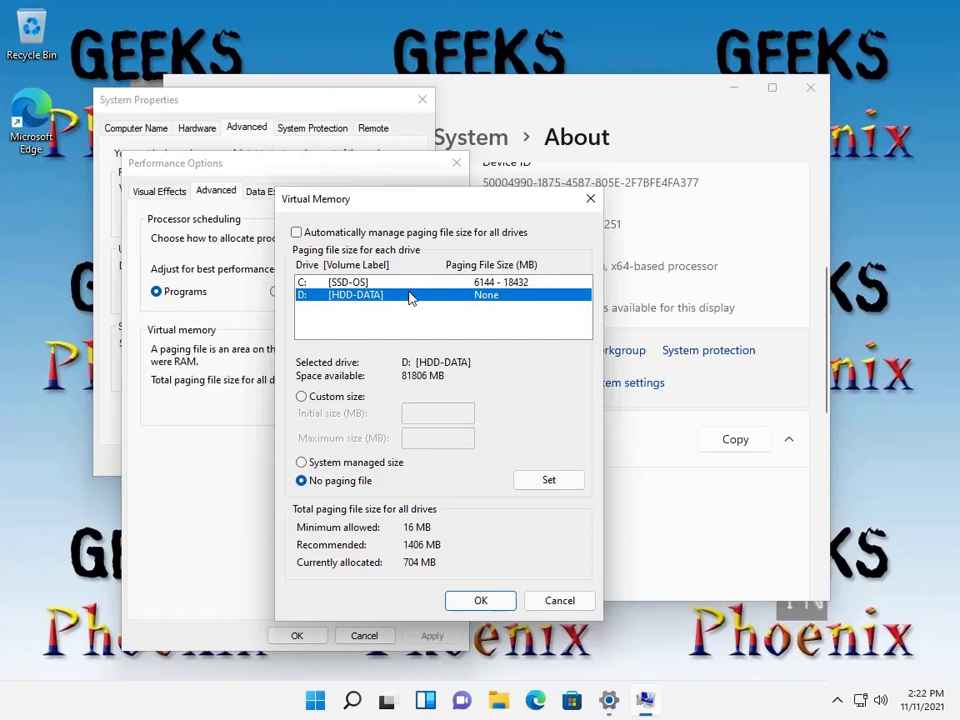
left_click(357, 286)
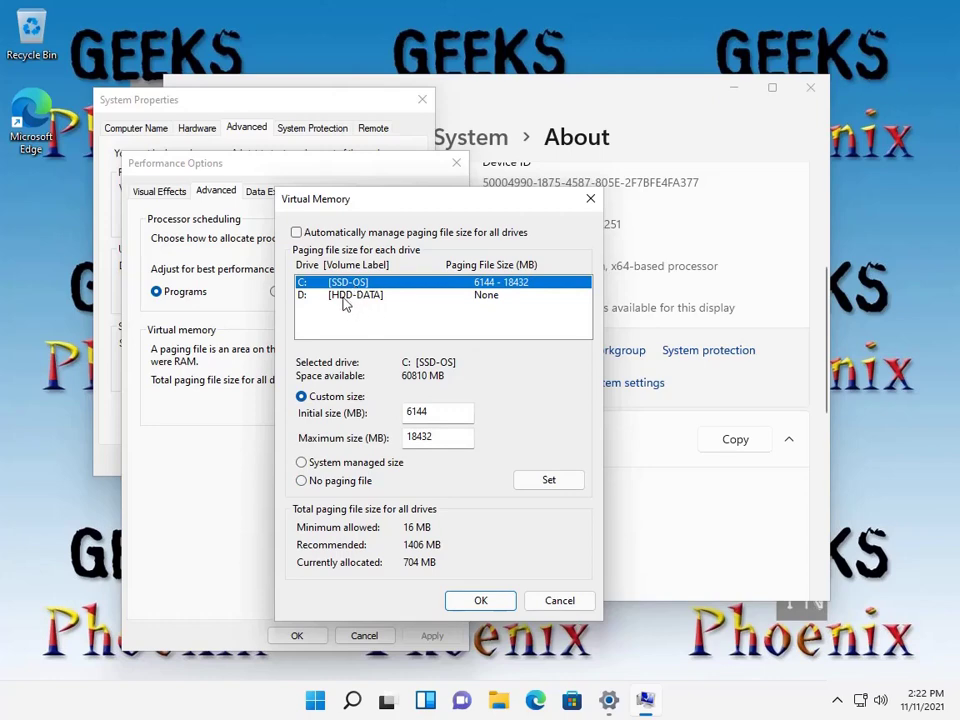
left_click(344, 298)
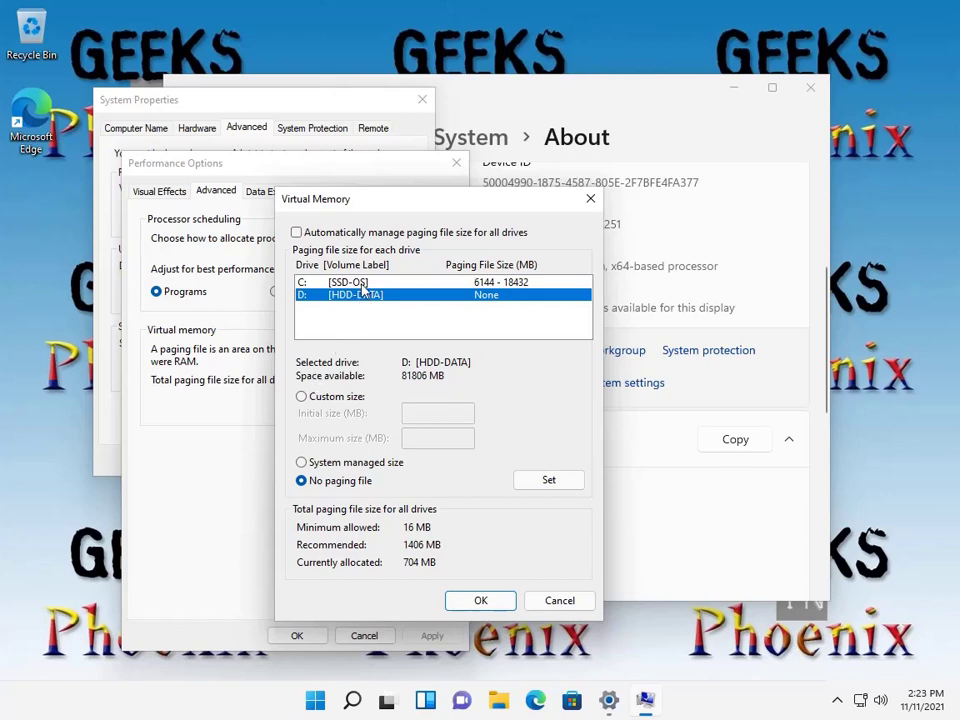
Step: Give drive D: a custom paging file of 6144 MB initial and 18432 MB maximum
left_click(303, 397)
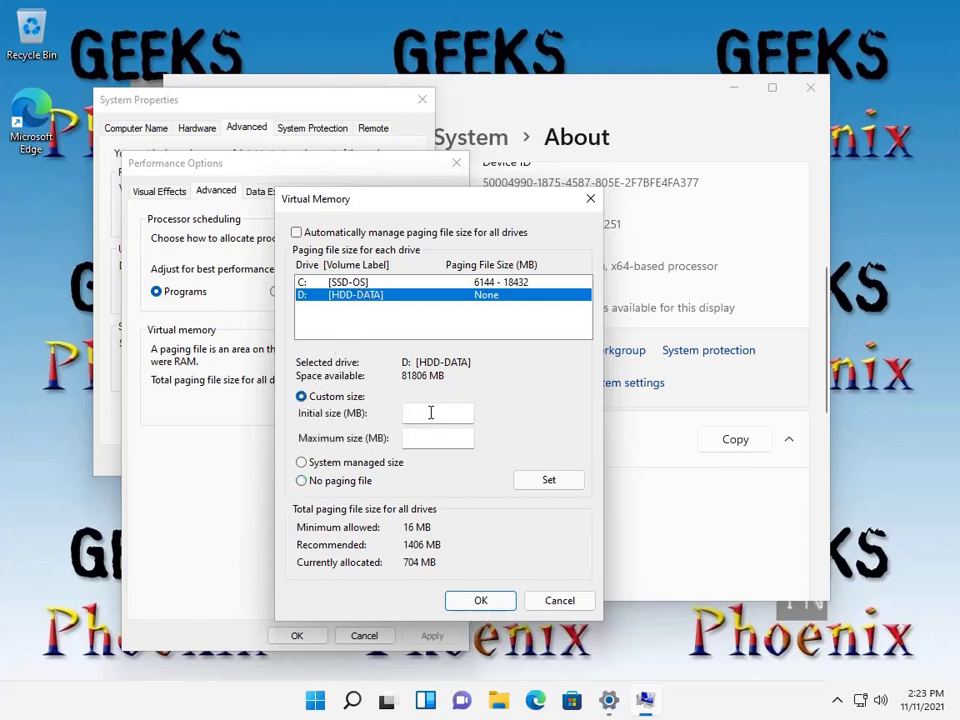
left_click(431, 412)
type("6")
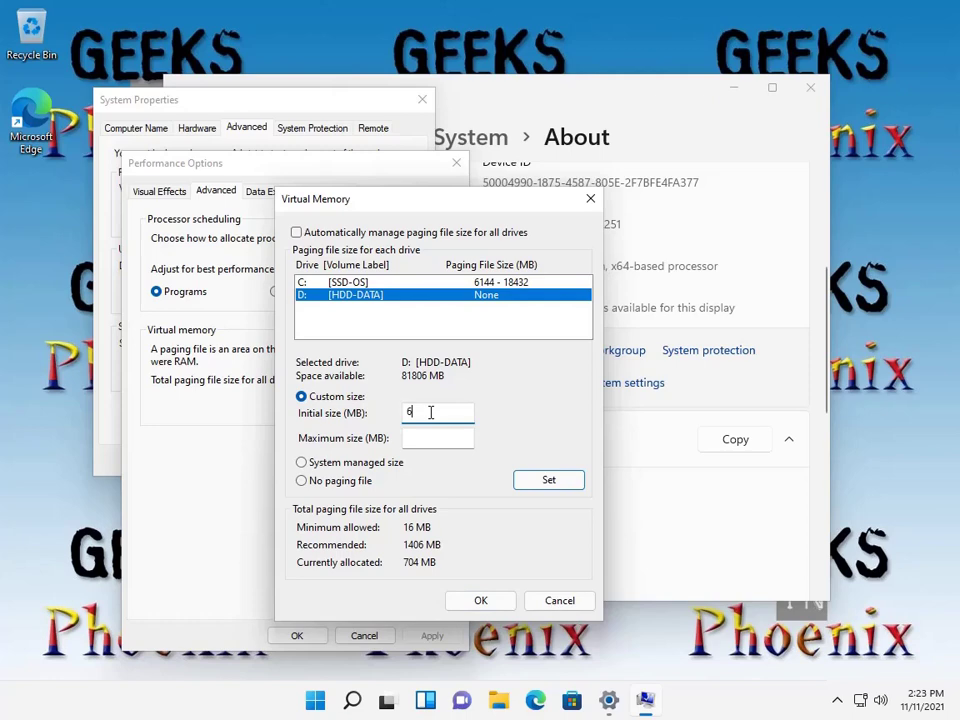
type("144")
key("Tab")
type("18432")
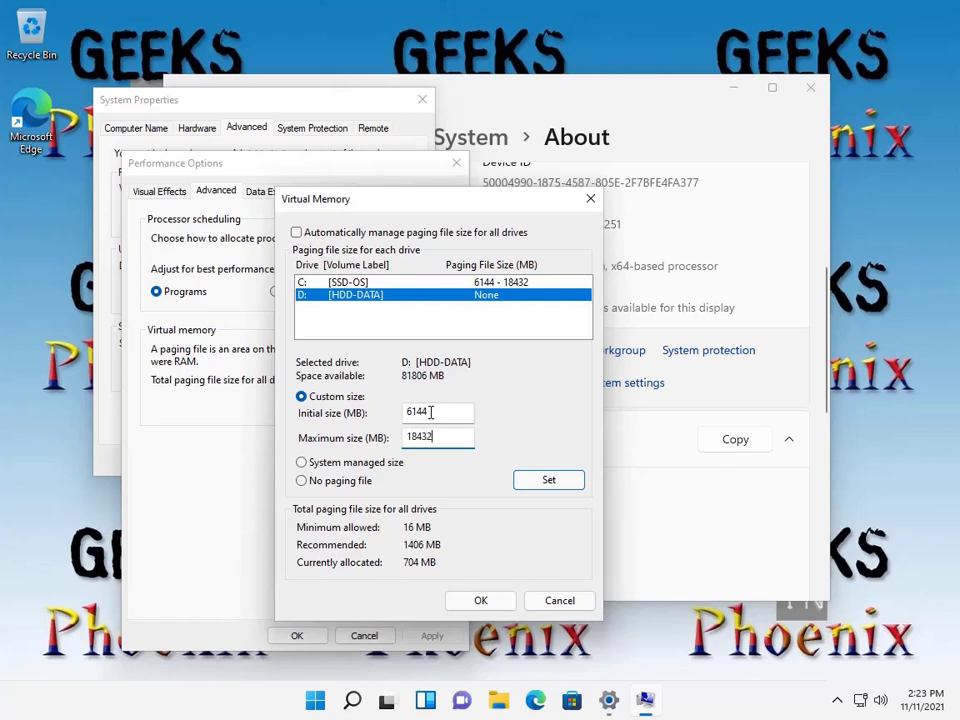
left_click(551, 487)
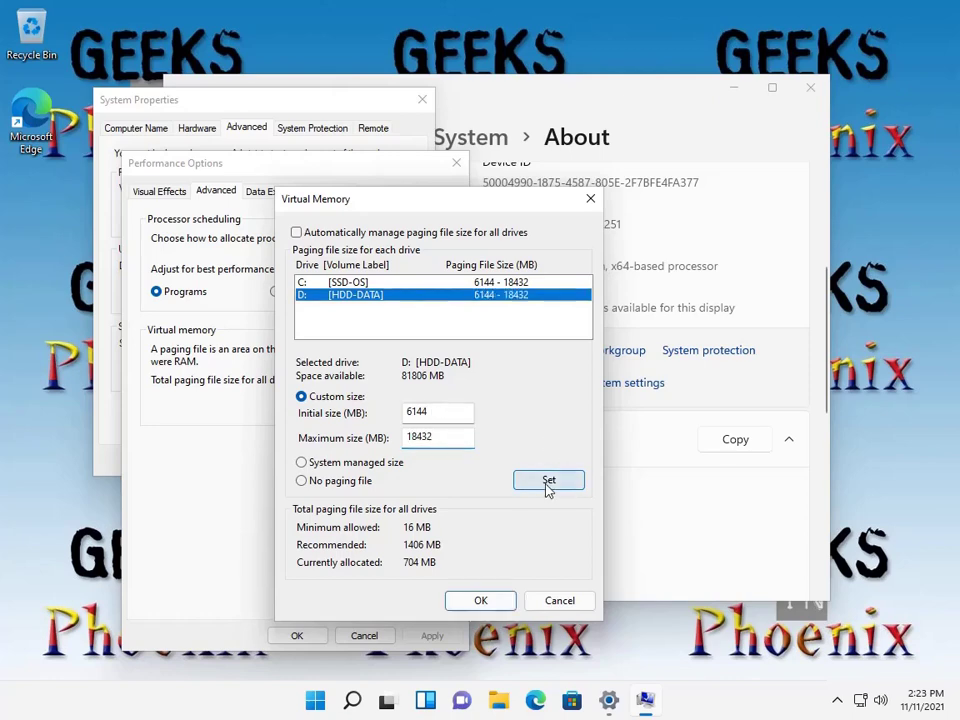
Step: Set drive C: to No paging file and confirm the warning
left_click(355, 283)
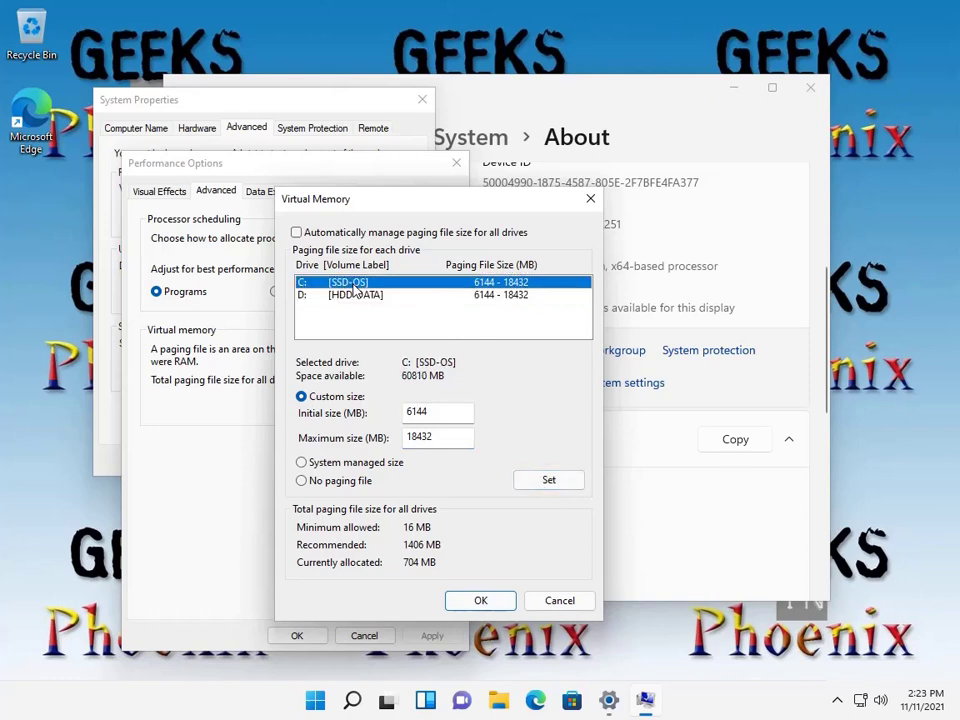
left_click(302, 481)
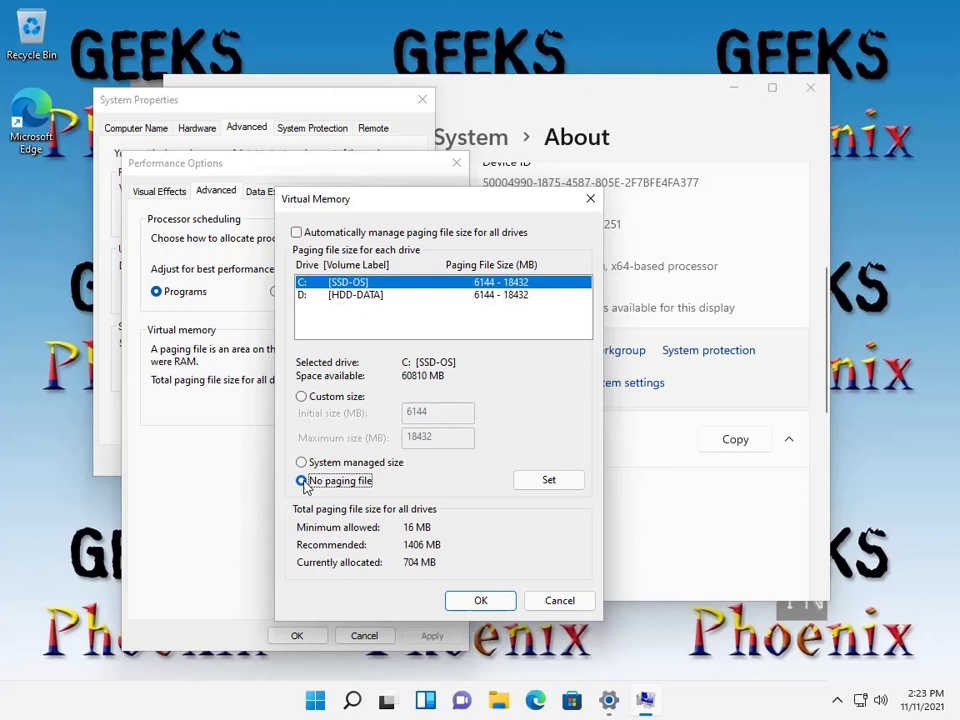
left_click(549, 481)
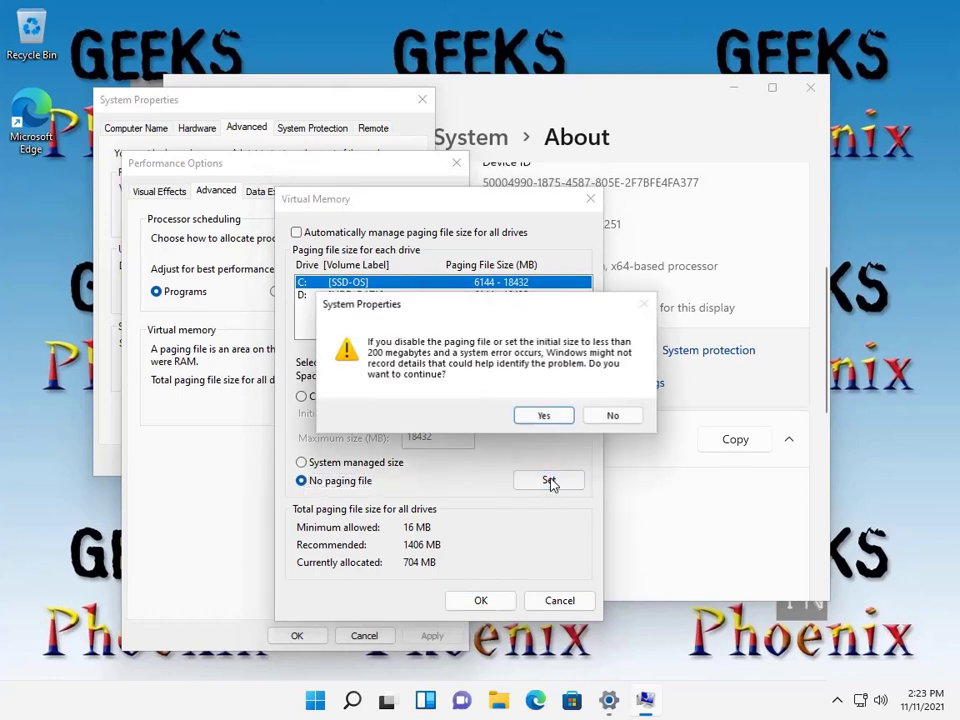
left_click(542, 418)
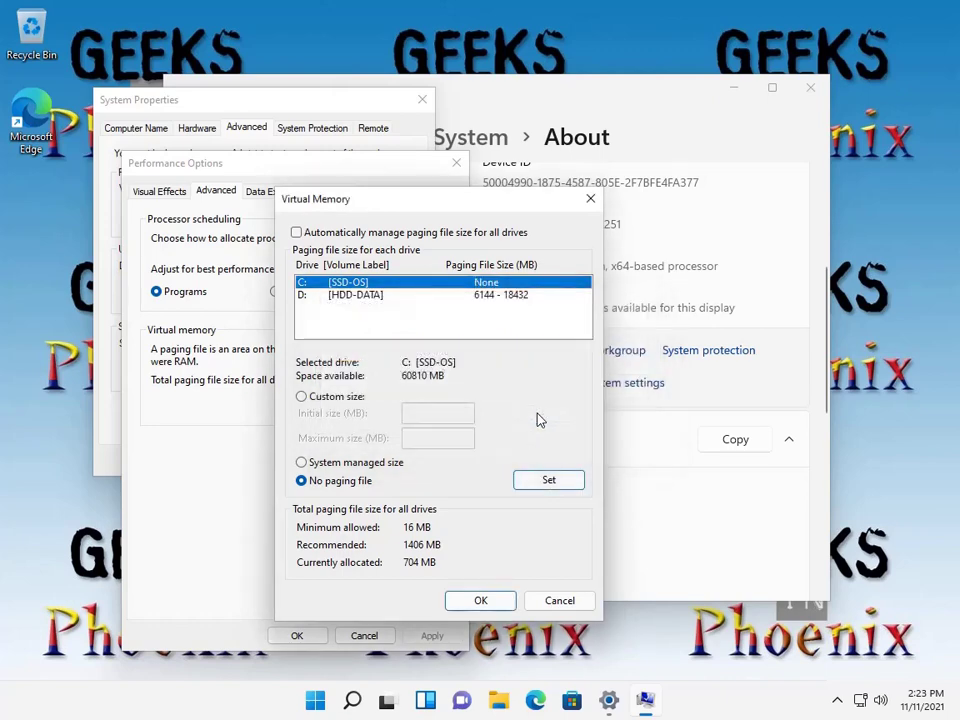